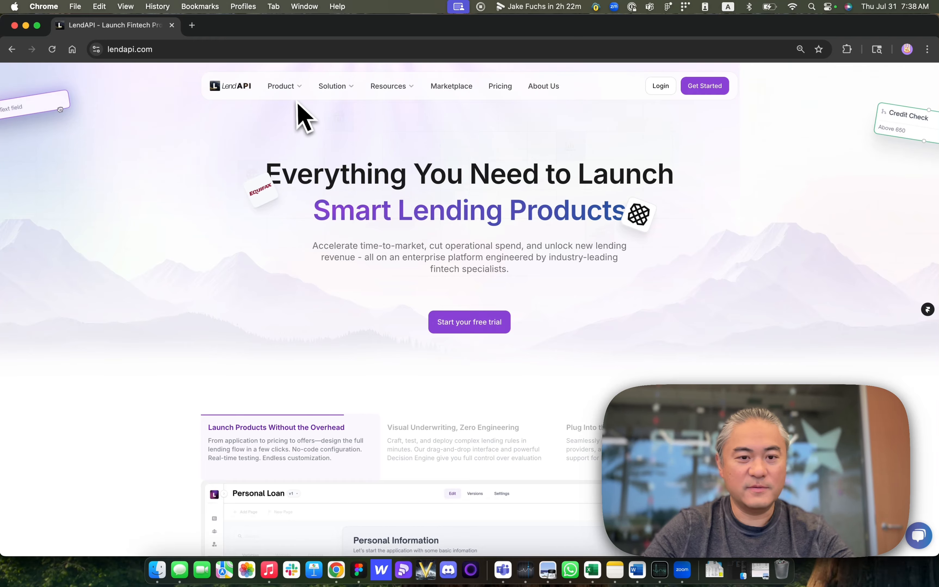
Open the Decision Engine product page and review its example decision trees and capabilities through to the footer
left_click(232, 50)
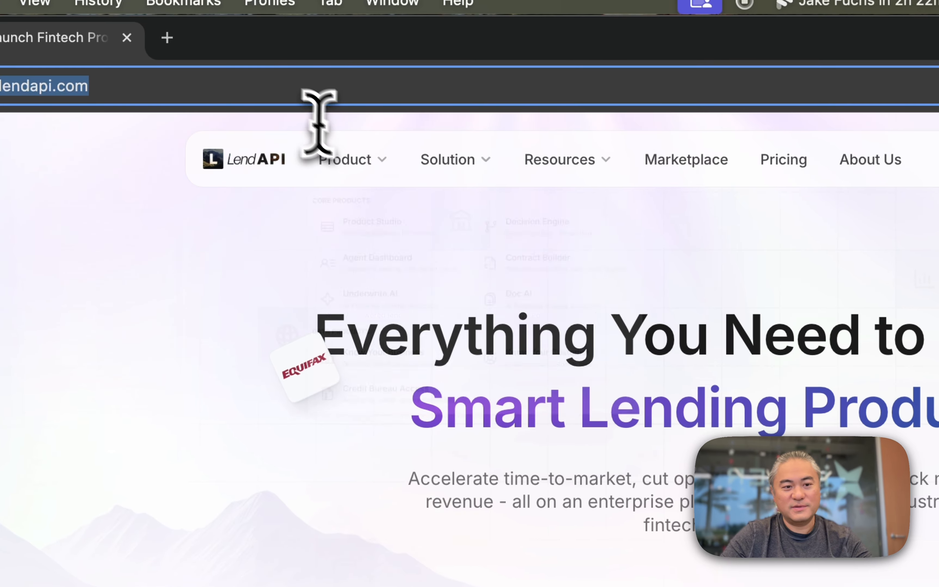
mouse_move(280, 87)
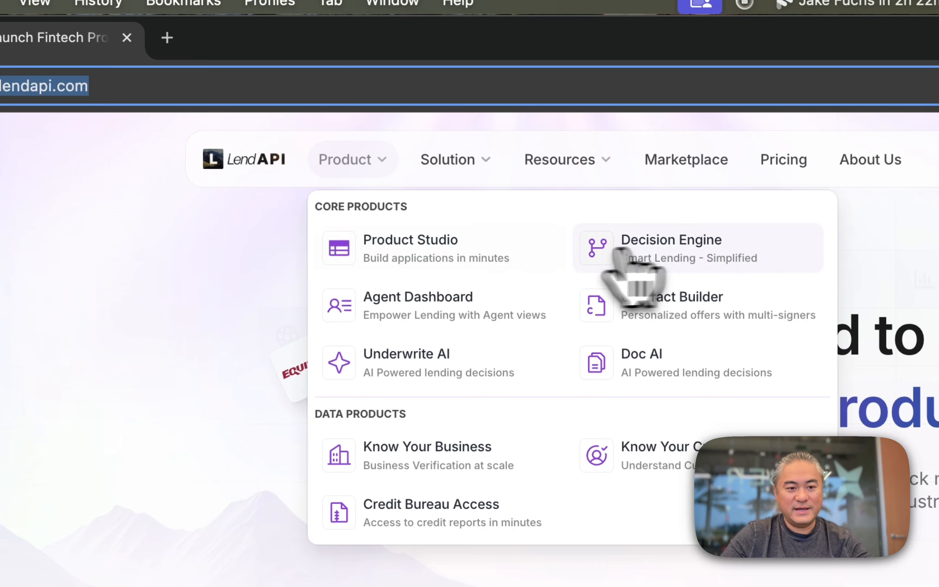
left_click(685, 260)
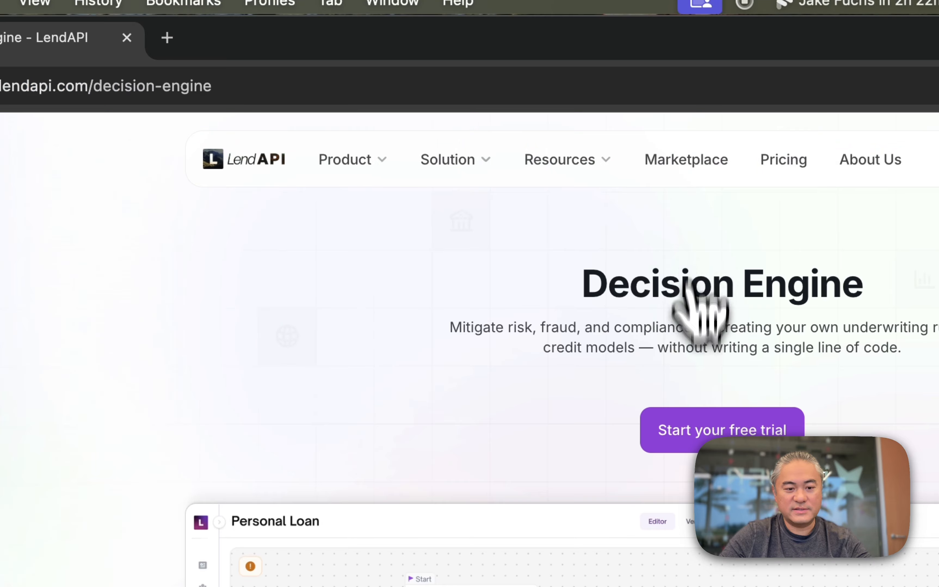
scroll(450, 482, "down", 10)
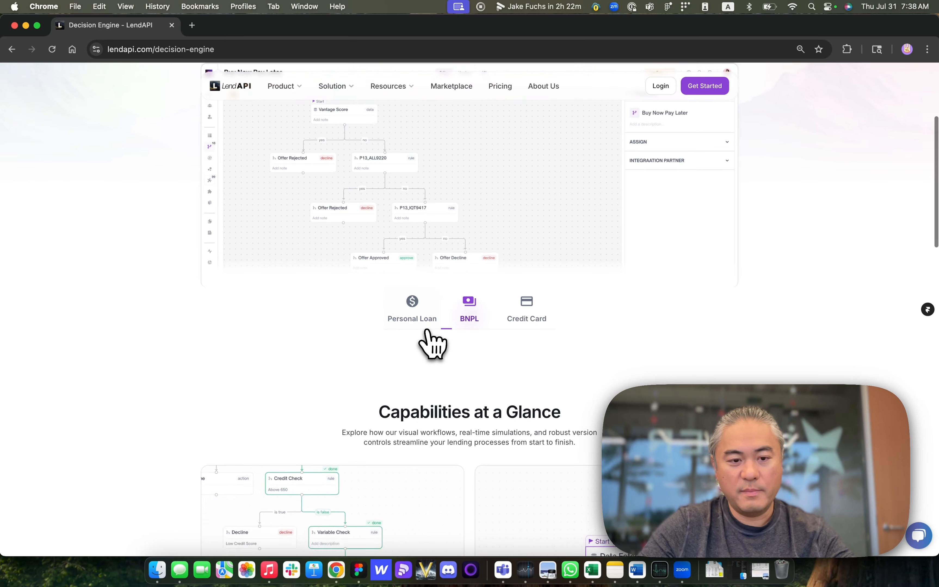
scroll(431, 342, "down", 8)
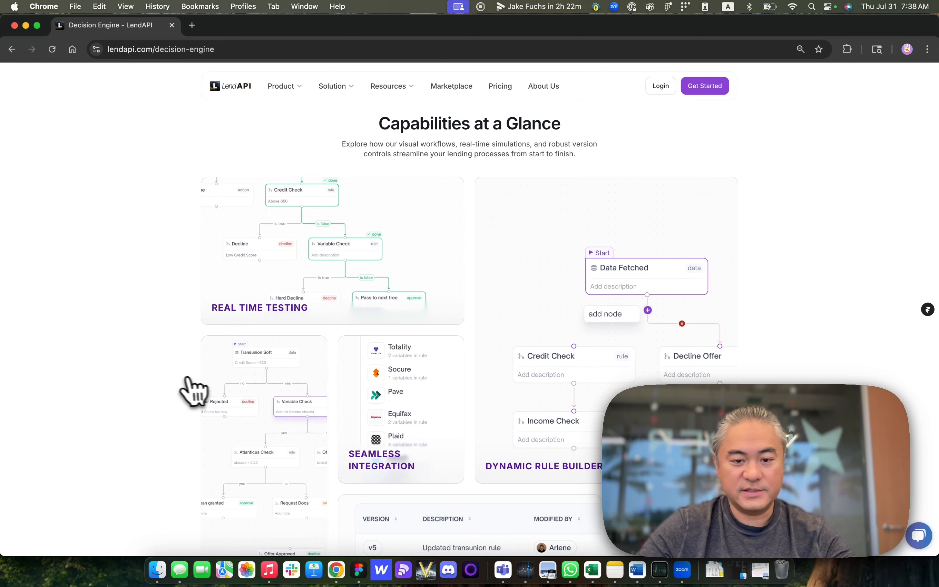
scroll(185, 391, "down", 5)
scroll(182, 390, "down", 13)
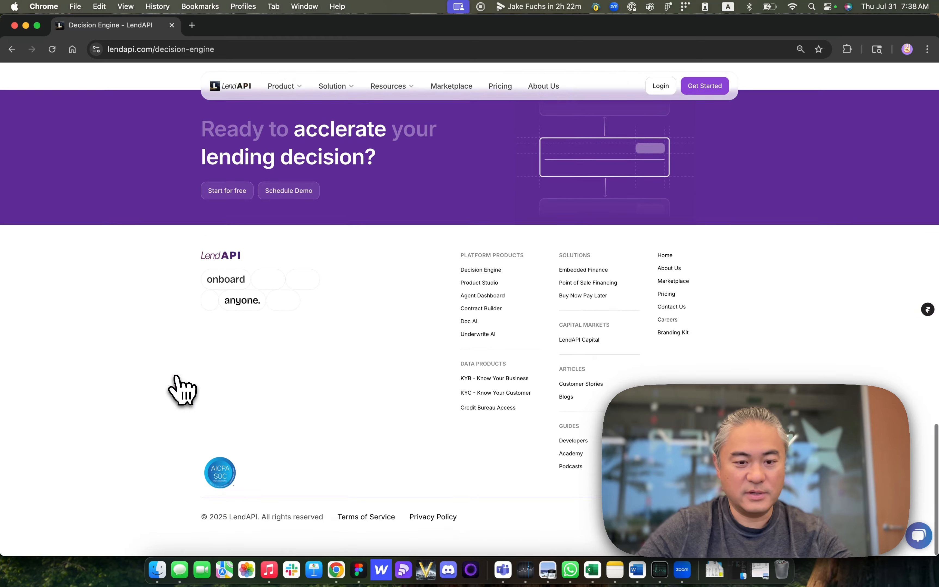
scroll(183, 390, "up", 20)
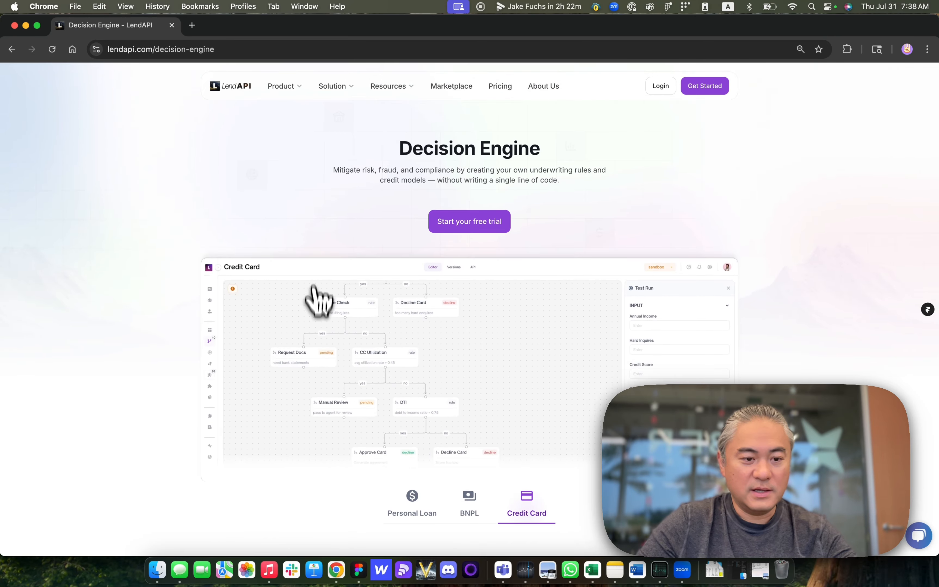
Go to demo.lendapi.com and sign in with the account email and password saved in the password manager
left_click(251, 49)
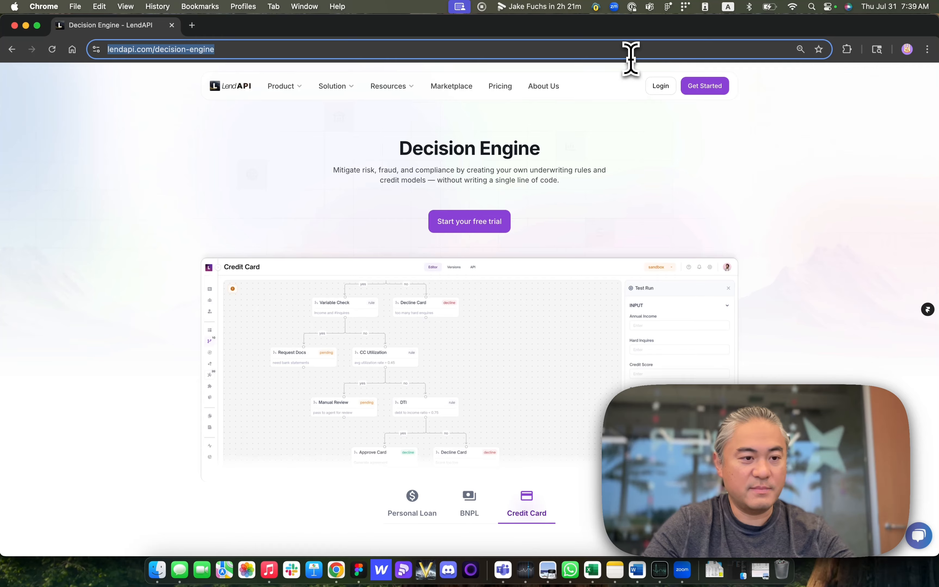
type("demo.lendapi.com")
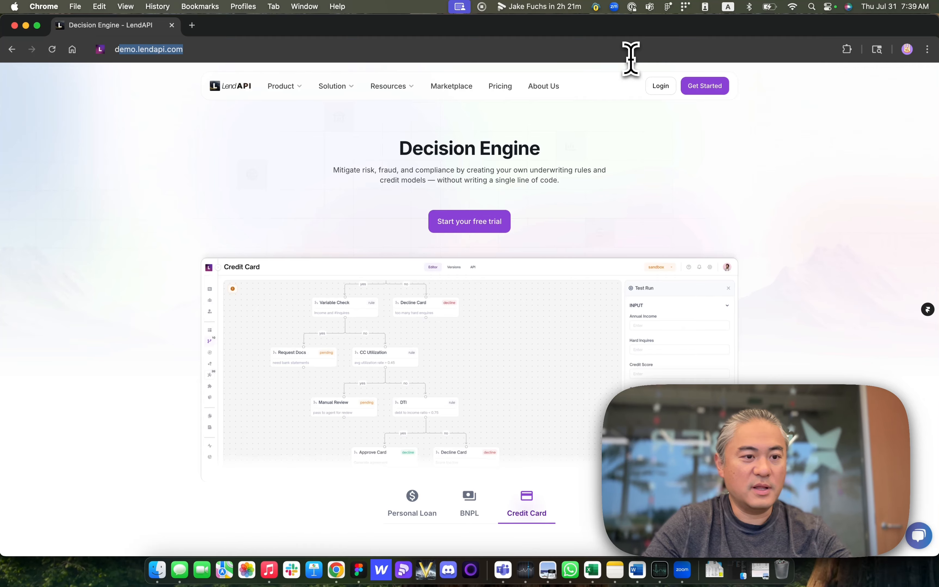
key("Return")
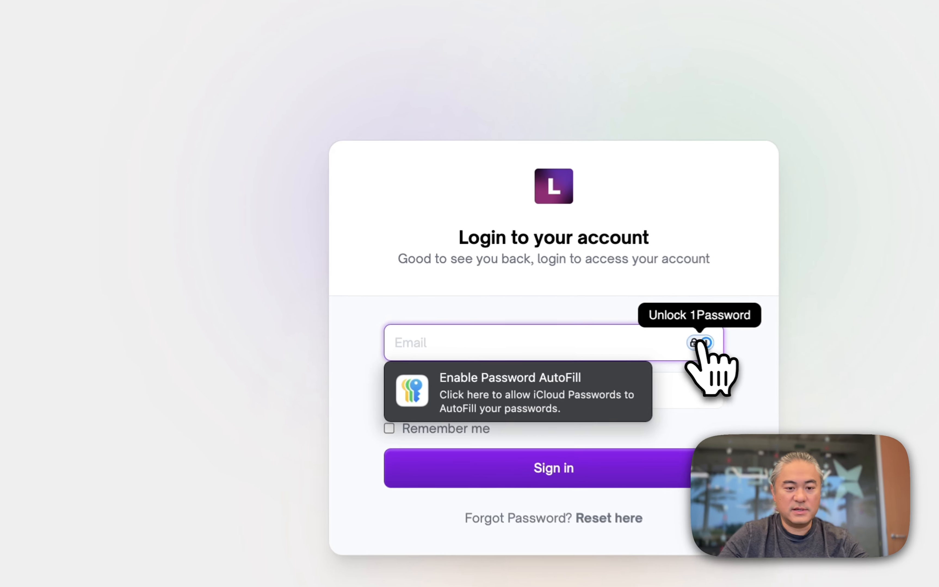
left_click(546, 307)
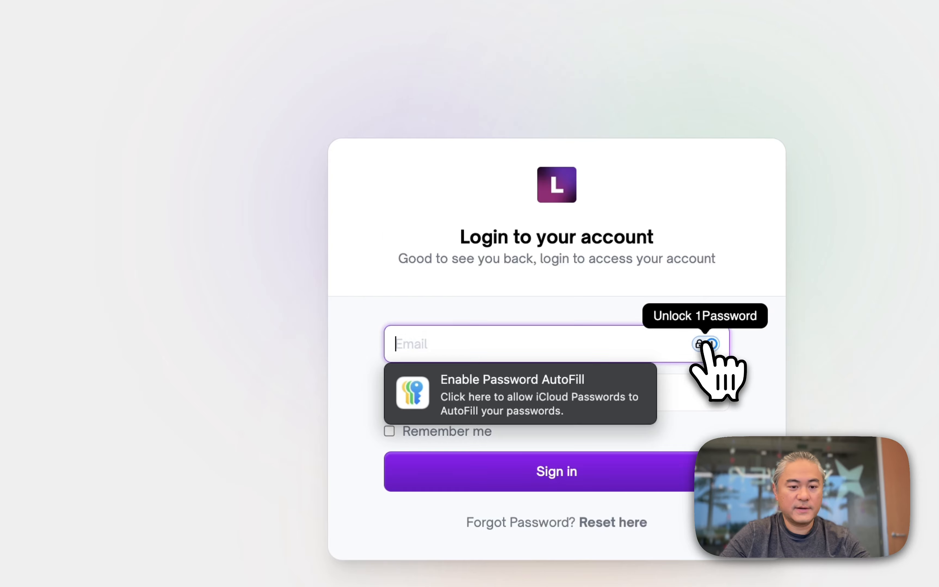
left_click(517, 389)
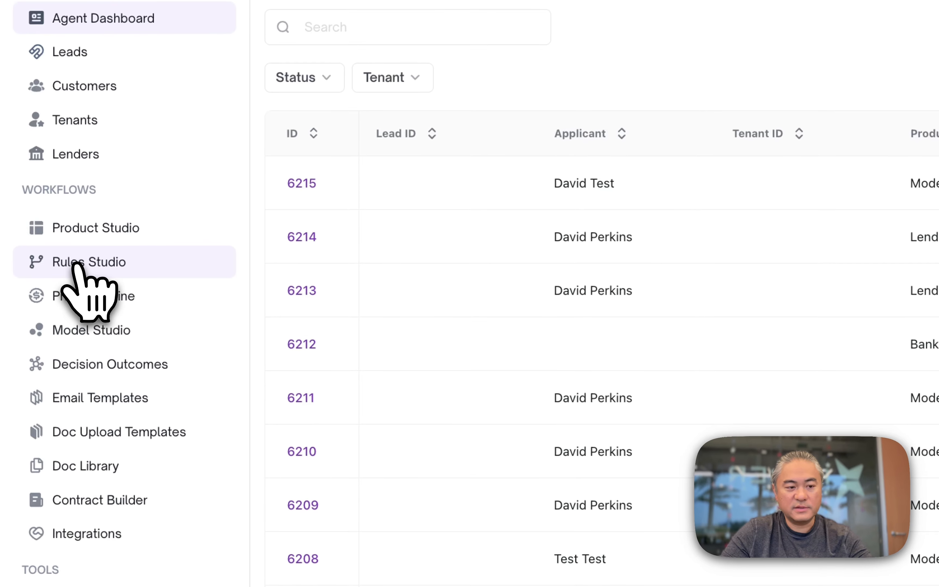
Search the Rules Studio rule list for "person"
left_click(39, 234)
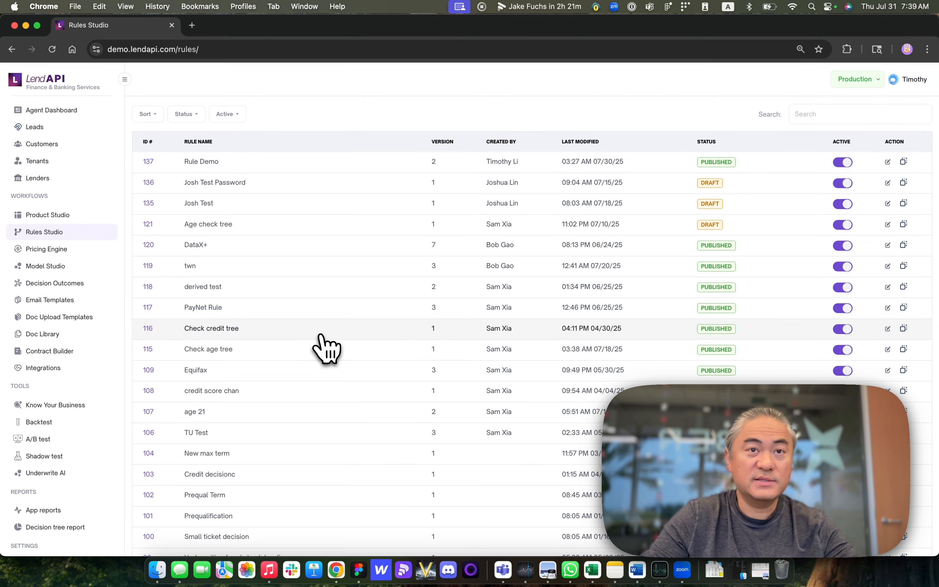
scroll(325, 349, "up", 2)
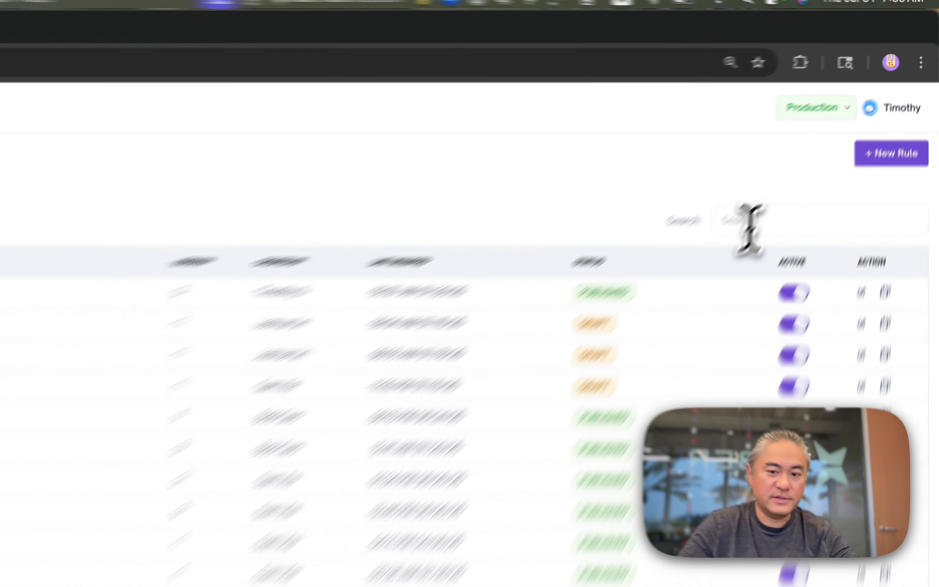
left_click(812, 157)
type("person")
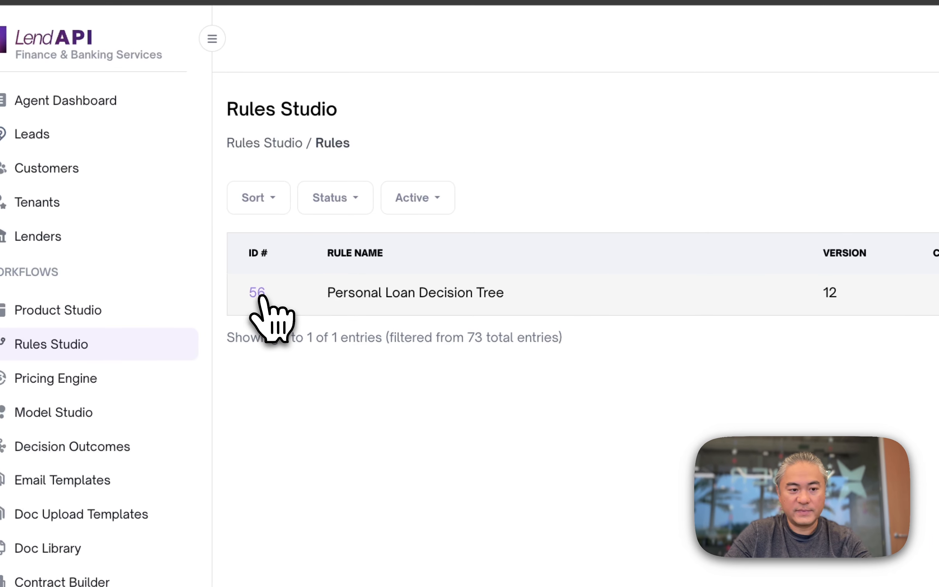
Open the Personal Loan Decision Tree rule for editing
left_click_drag(152, 210, 250, 201)
left_click_drag(463, 282, 392, 300)
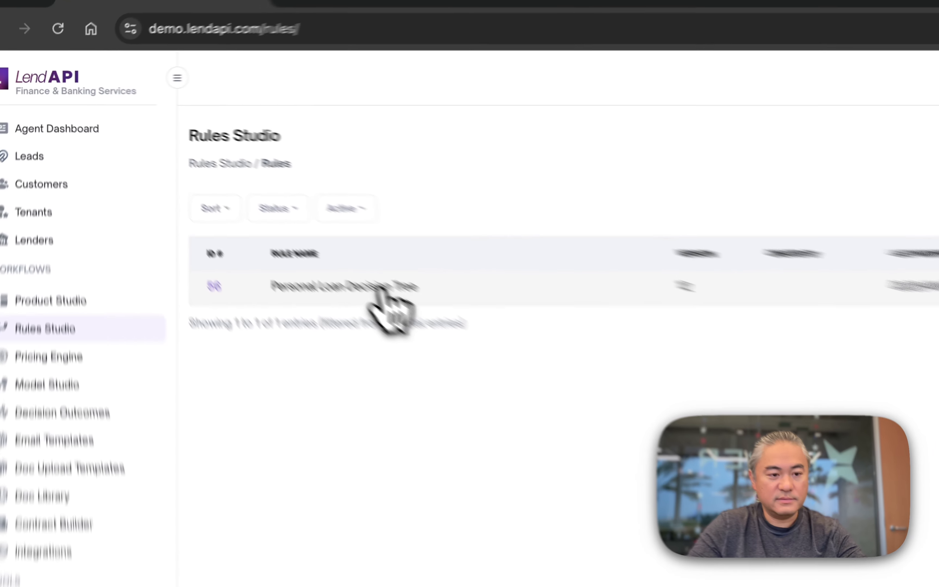
left_click(252, 332)
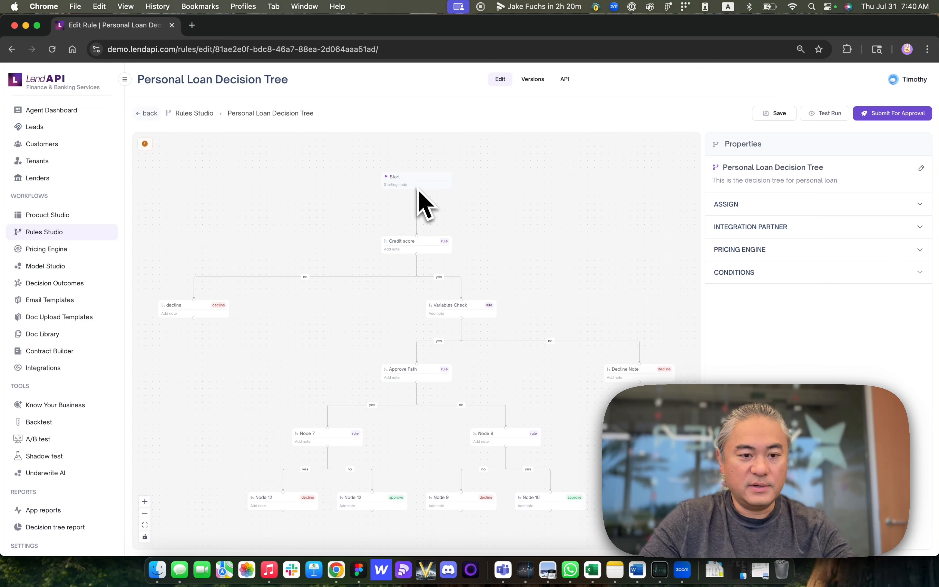
Examine the overall branching of the personal loan tree, from the Start node down to the approve and decline outcomes
scroll(342, 357, "up", 3)
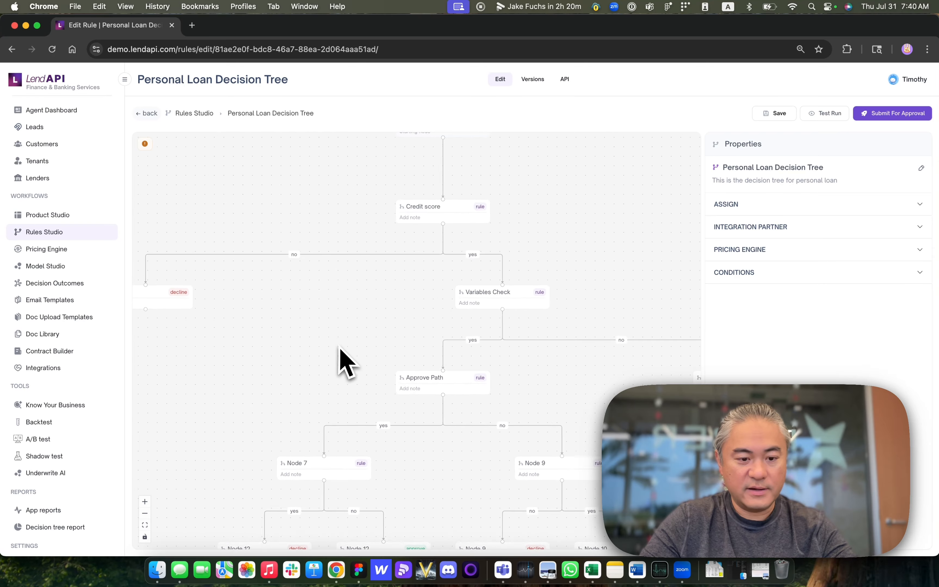
scroll(339, 354, "down", 4)
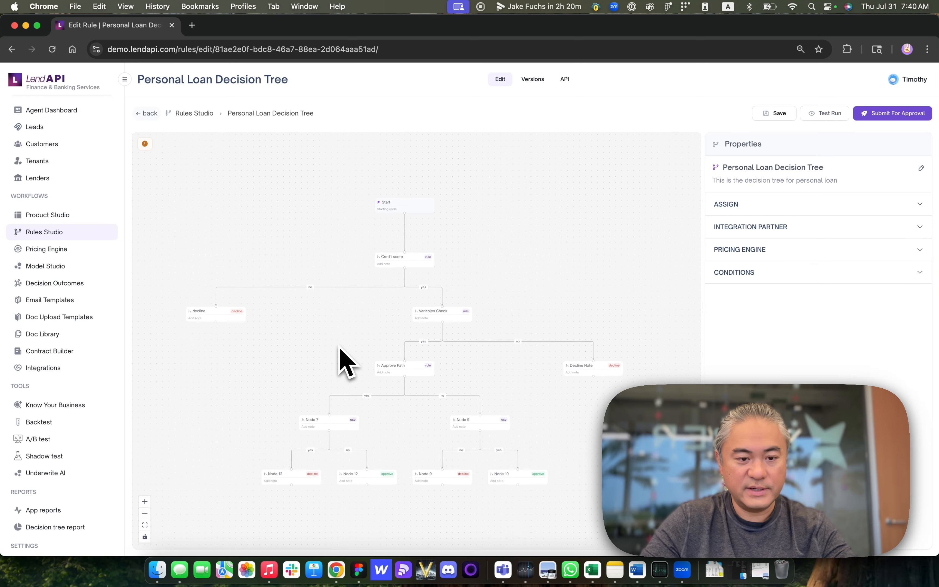
scroll(342, 361, "up", 3)
scroll(342, 361, "down", 4)
scroll(339, 346, "down", 1)
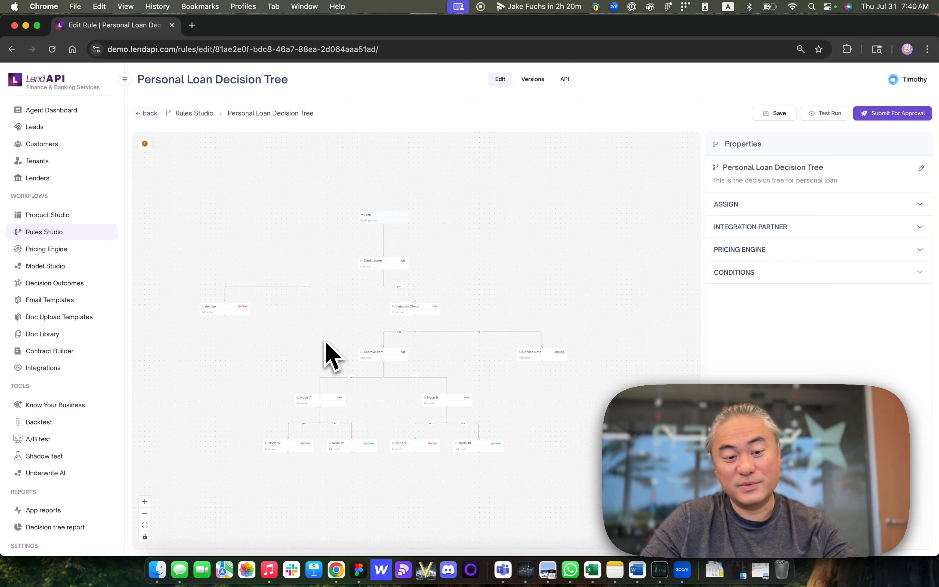
scroll(327, 344, "up", 3)
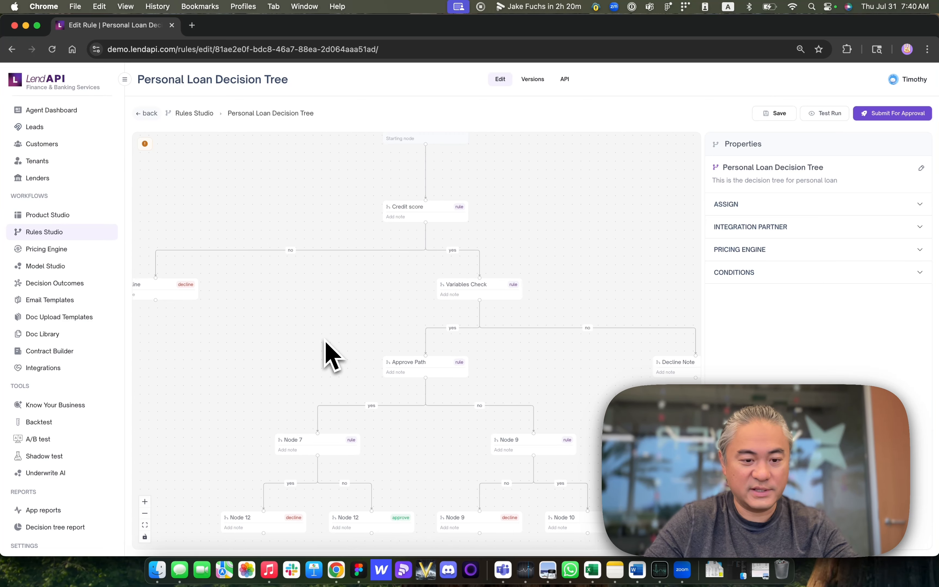
scroll(325, 342, "down", 2)
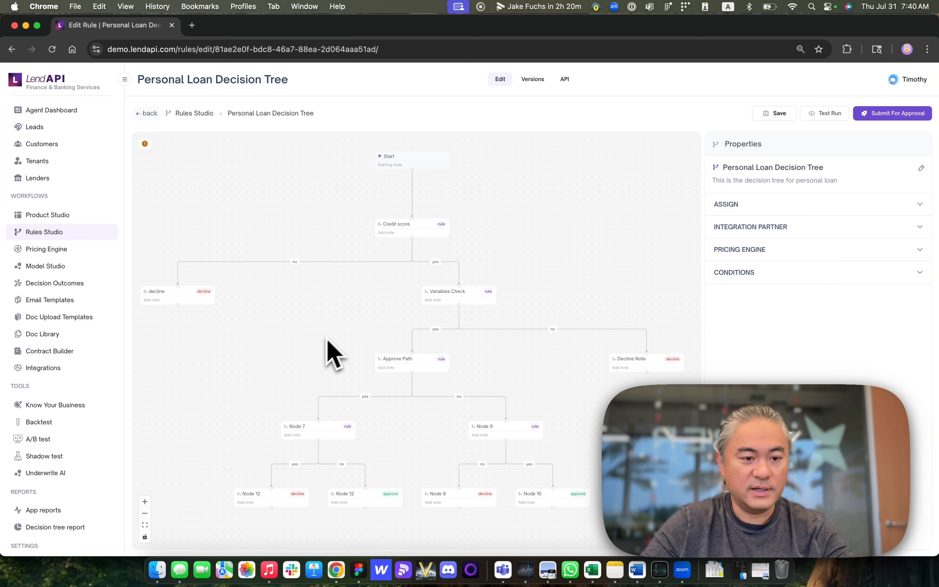
scroll(337, 240, "up", 2)
scroll(350, 350, "up", 2)
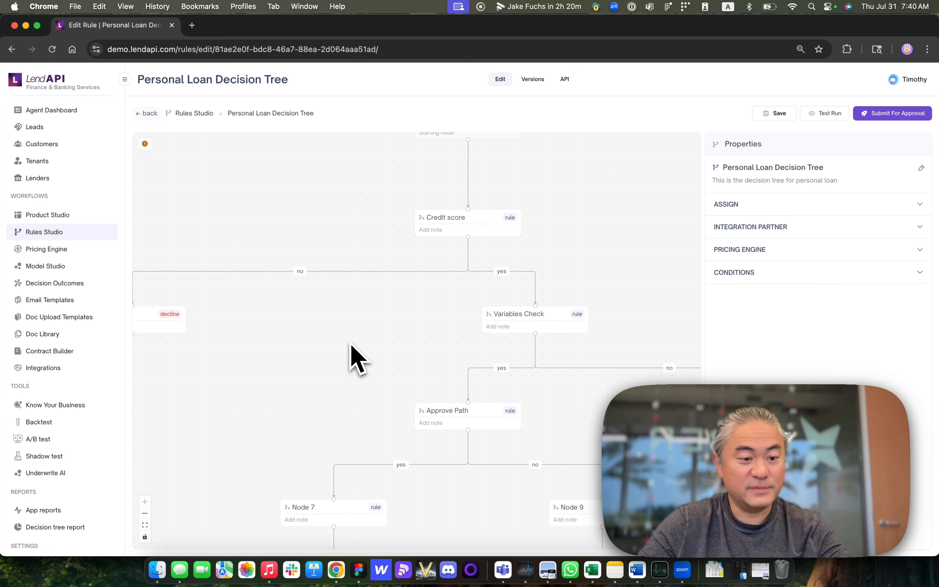
Try rearranging the Start and Credit score nodes on the decision tree canvas
scroll(351, 358, "up", 3)
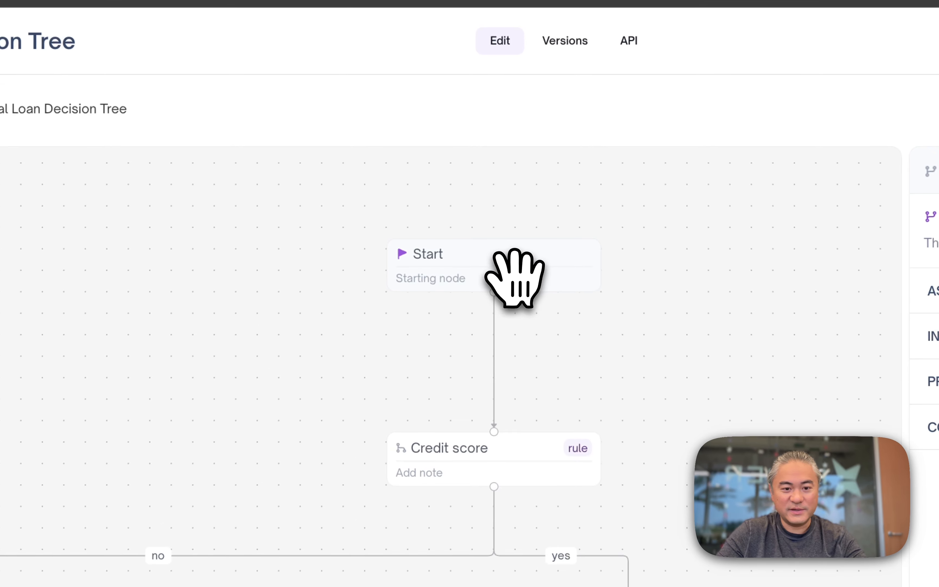
left_click_drag(515, 276, 471, 260)
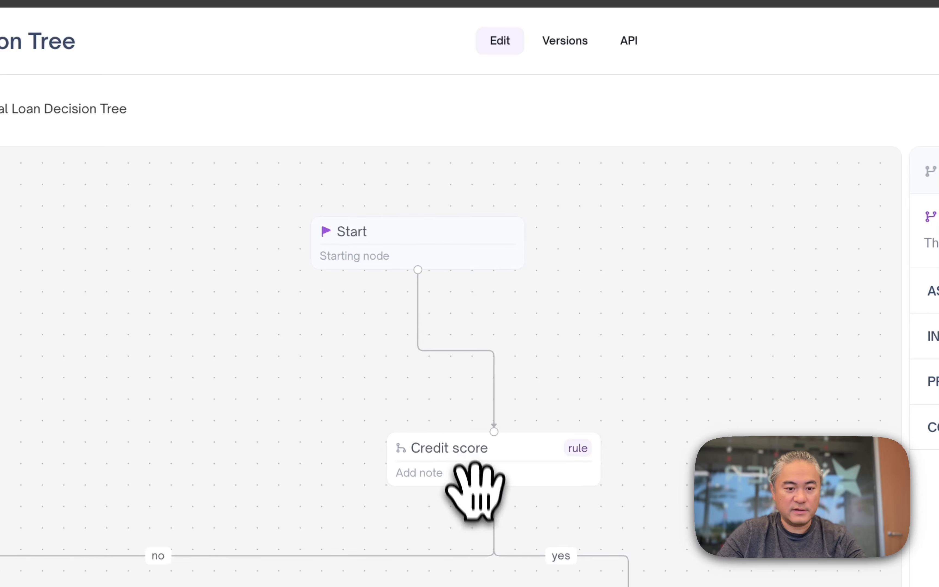
left_click_drag(466, 466, 369, 496)
left_click_drag(450, 245, 431, 260)
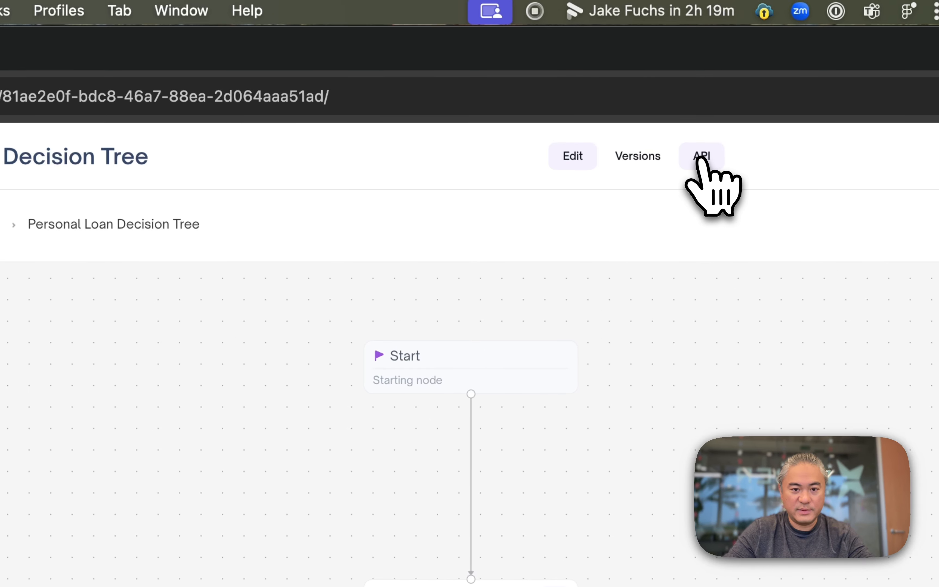
View the decision tree's API request example, and return to the tree editor
left_click(702, 158)
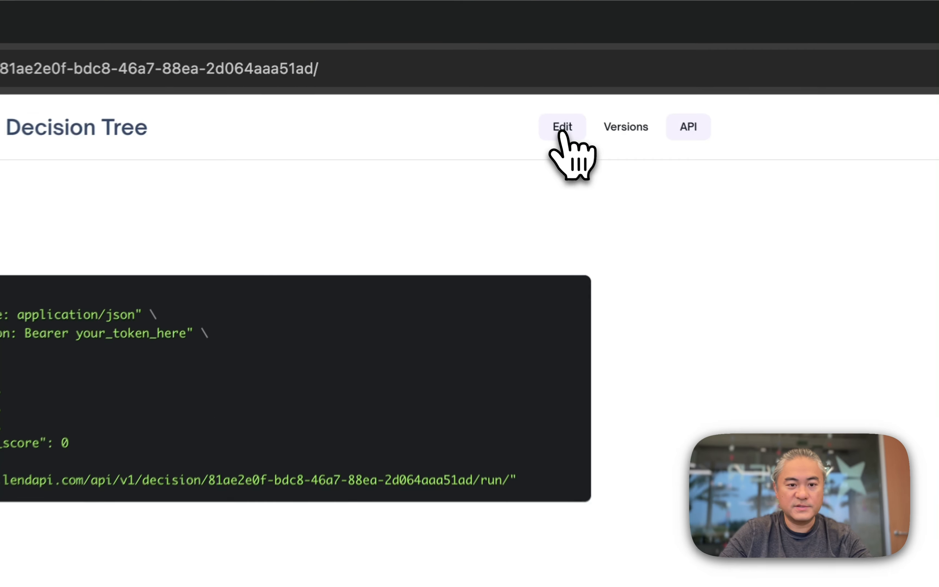
left_click(500, 81)
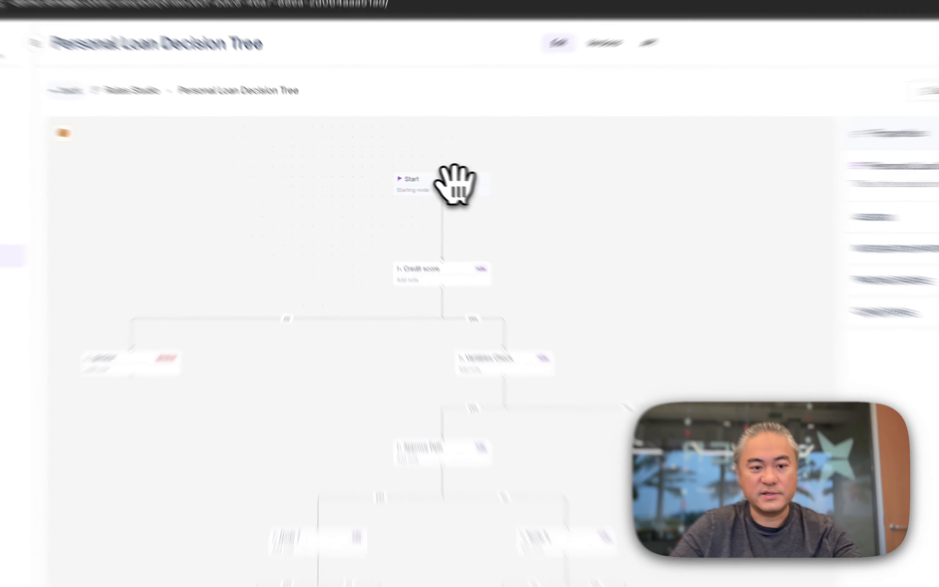
Reposition the Start and Credit score nodes slightly so they line up one above the other
left_click_drag(425, 181, 427, 176)
scroll(426, 176, "up", 2)
scroll(502, 182, "up", 2)
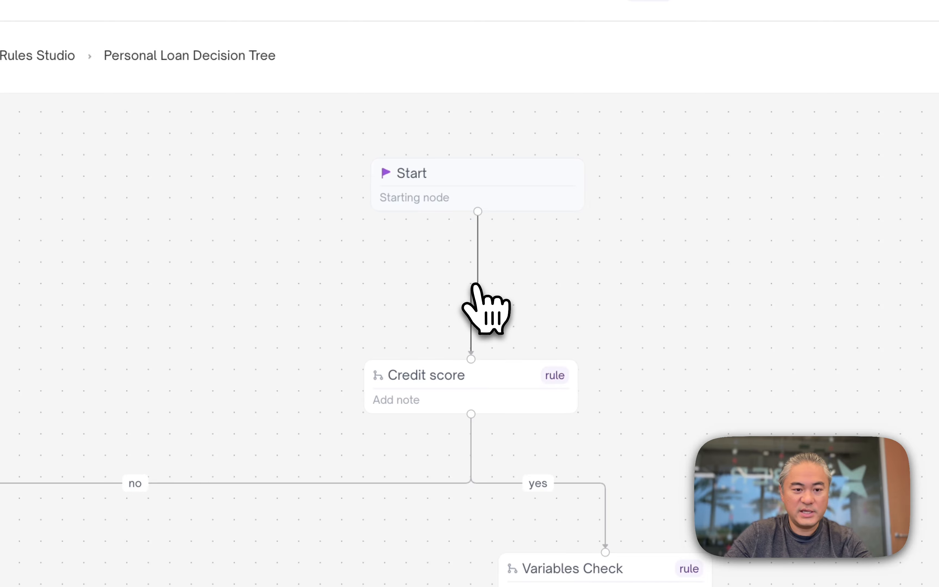
left_click_drag(484, 377, 493, 373)
left_click_drag(505, 182, 499, 188)
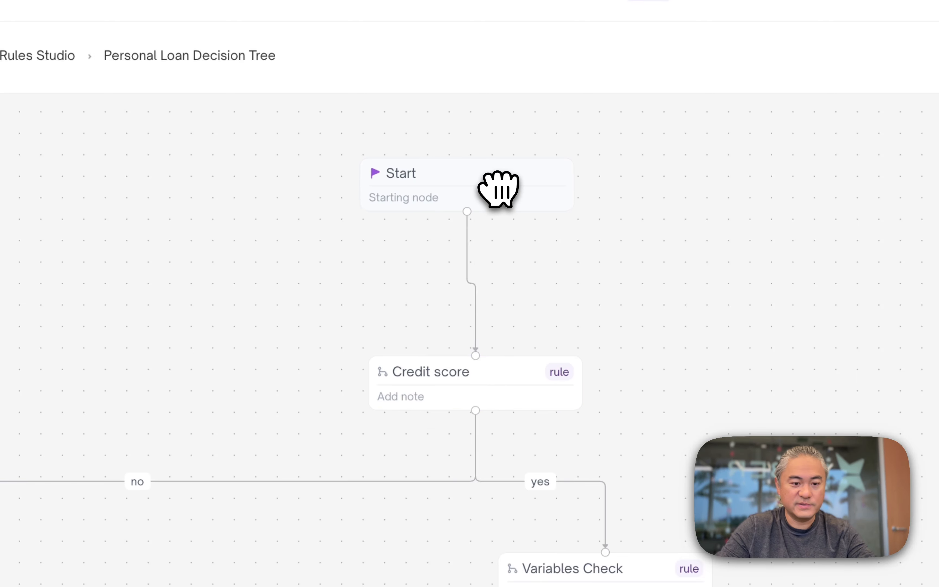
left_click_drag(486, 373, 485, 372)
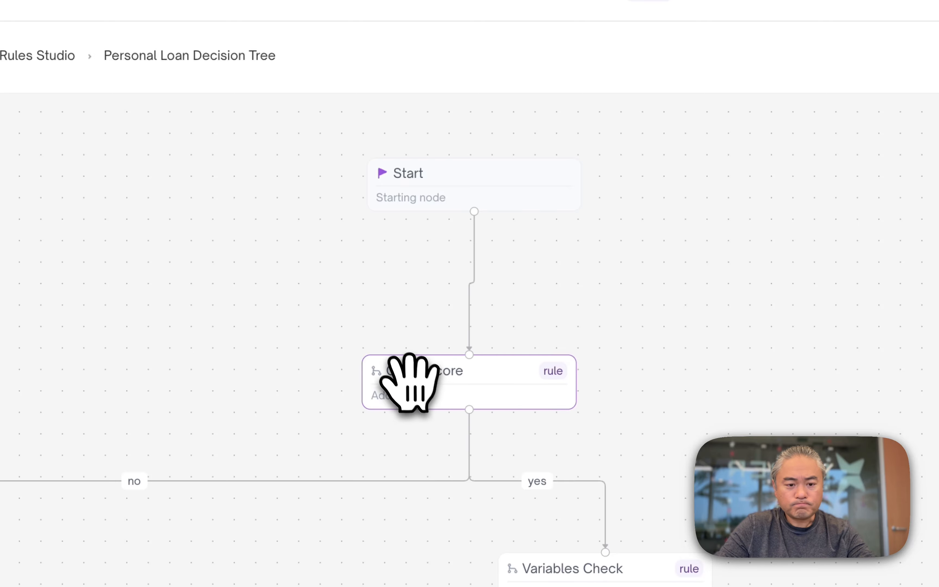
left_click_drag(404, 375, 403, 355)
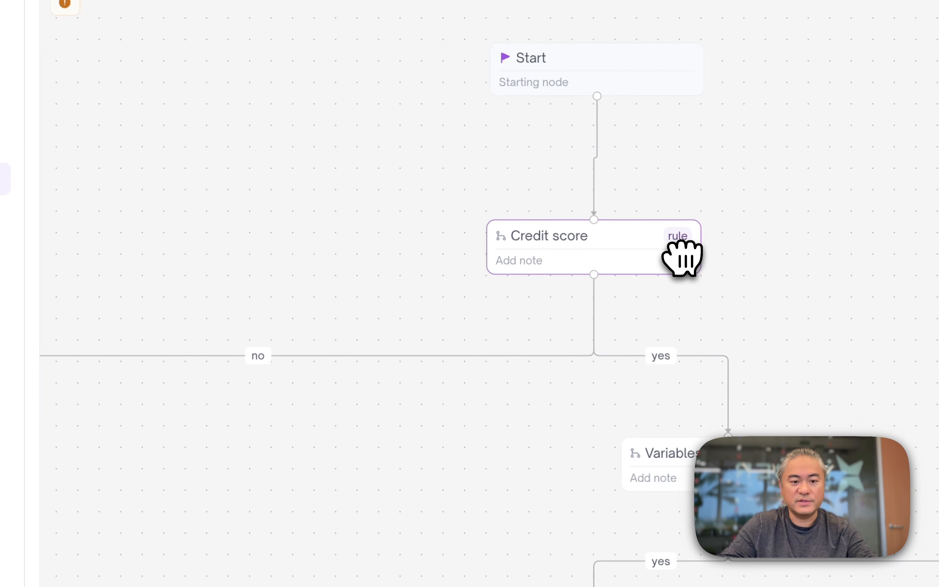
left_click_drag(683, 258, 685, 259)
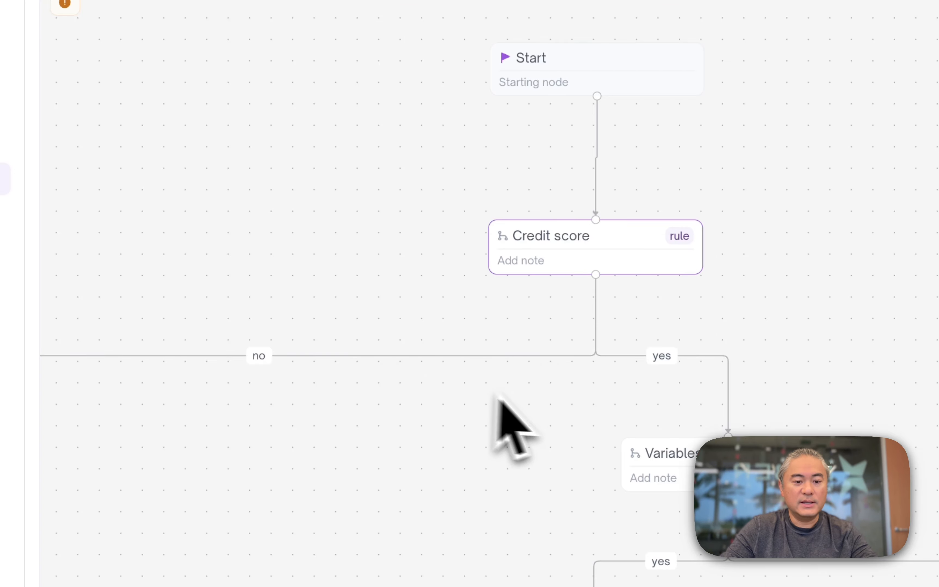
Open the Credit score node's properties and inspect its node title
double_click(591, 245)
left_click(375, 193)
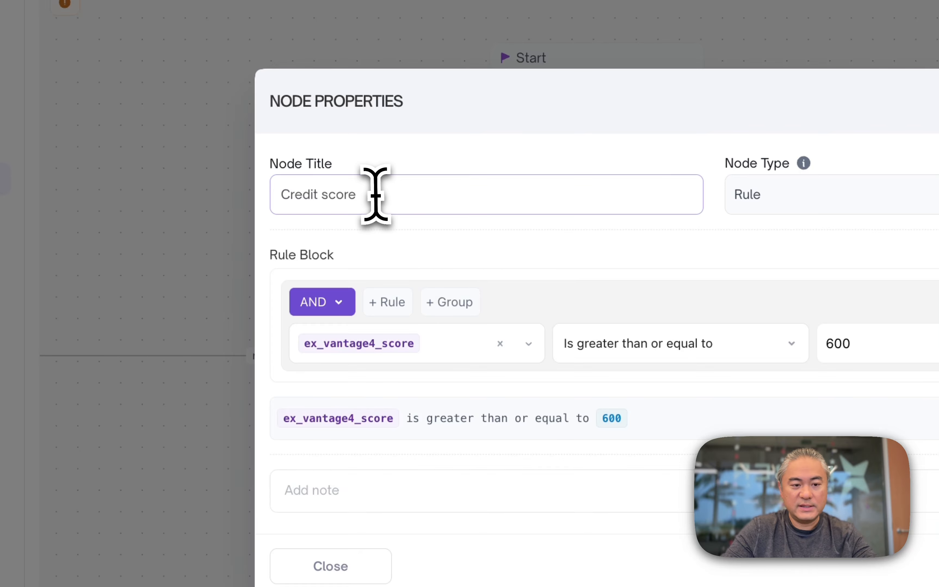
left_click_drag(390, 195, 259, 197)
left_click(336, 194)
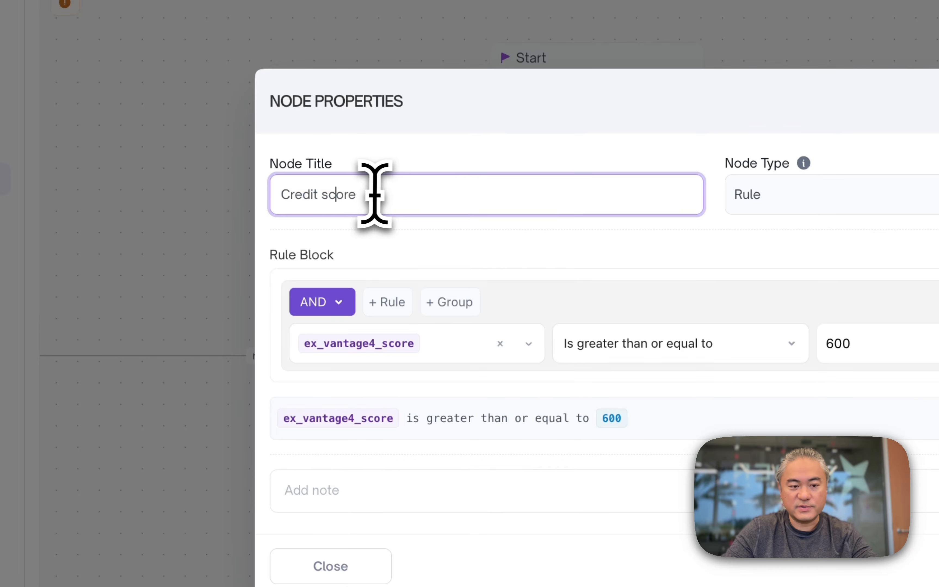
Rename the Credit score node as "Experian Vantage 4 Cutoff" and apply the update
left_click_drag(378, 194, 269, 194)
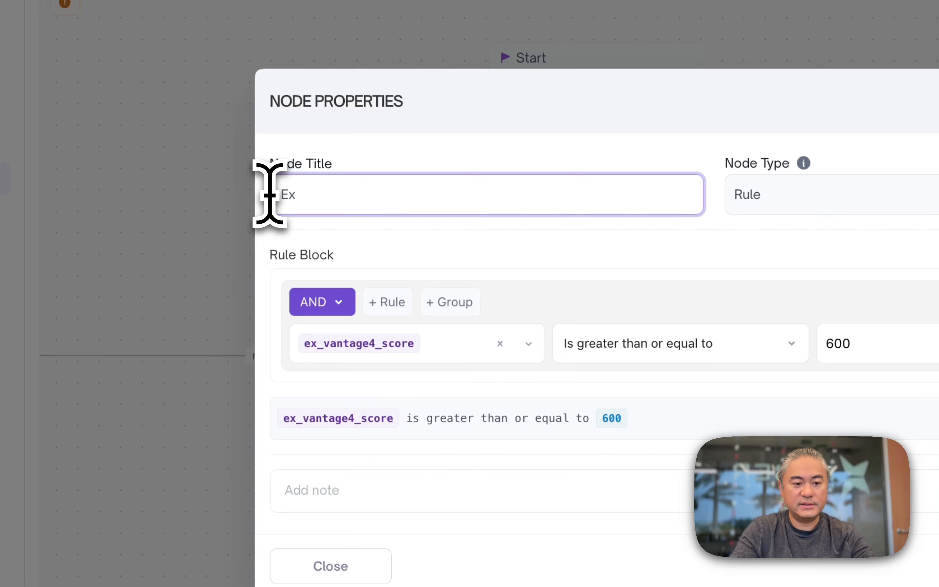
type("Experian ")
type("Vantage 4 Cutoff")
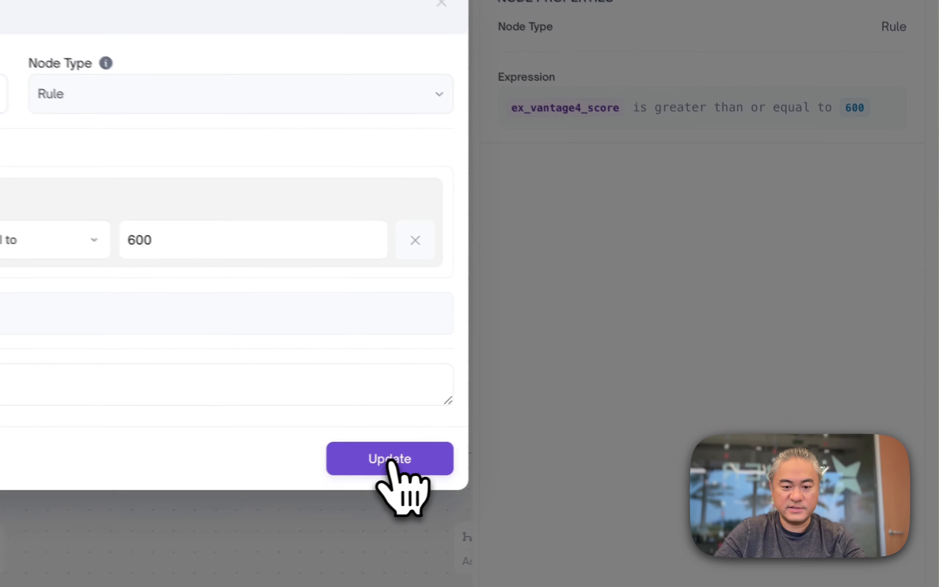
left_click(390, 459)
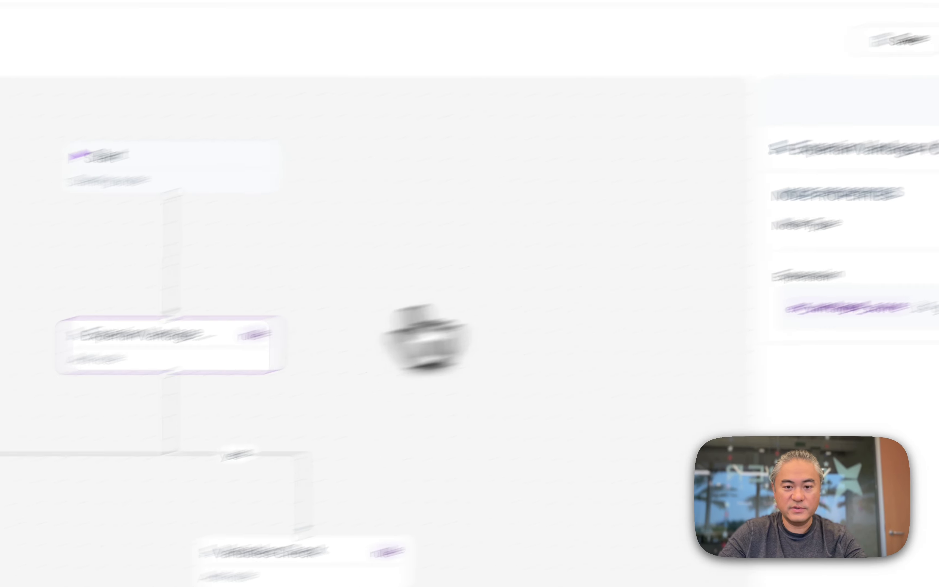
Reopen the Experian Vantage 4 Cutoff node's properties and examine its node type and the comparison operators available for its rule
left_click_drag(520, 222, 678, 225)
double_click(483, 279)
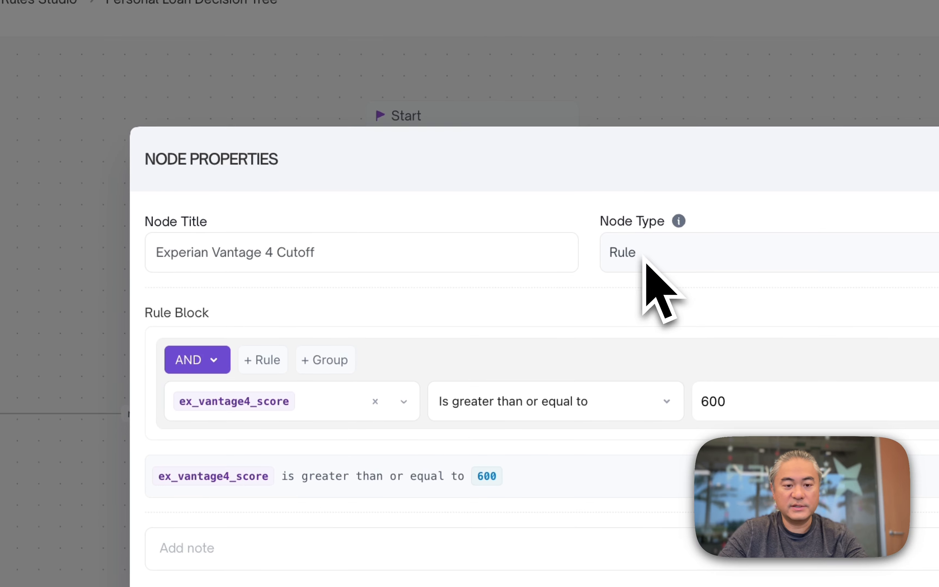
mouse_move(679, 221)
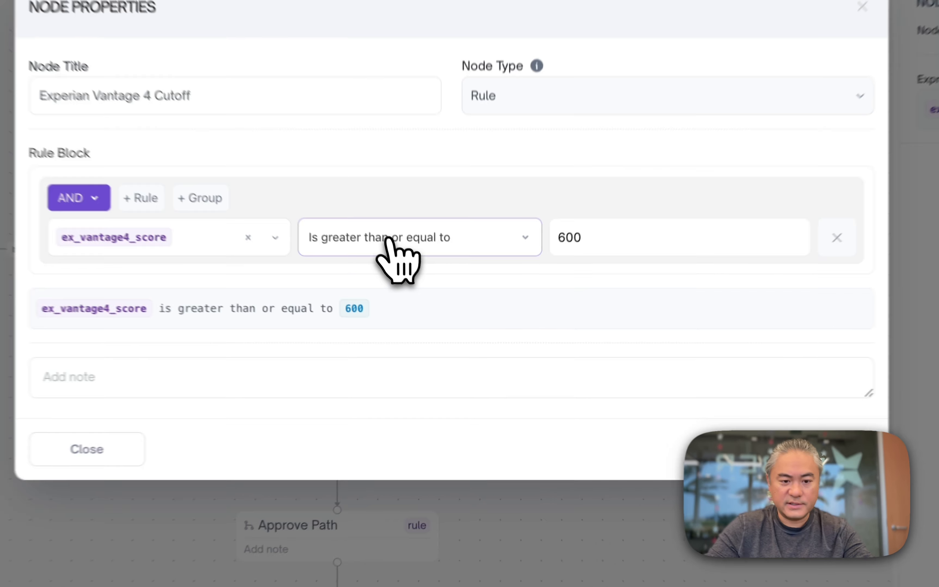
left_click(424, 315)
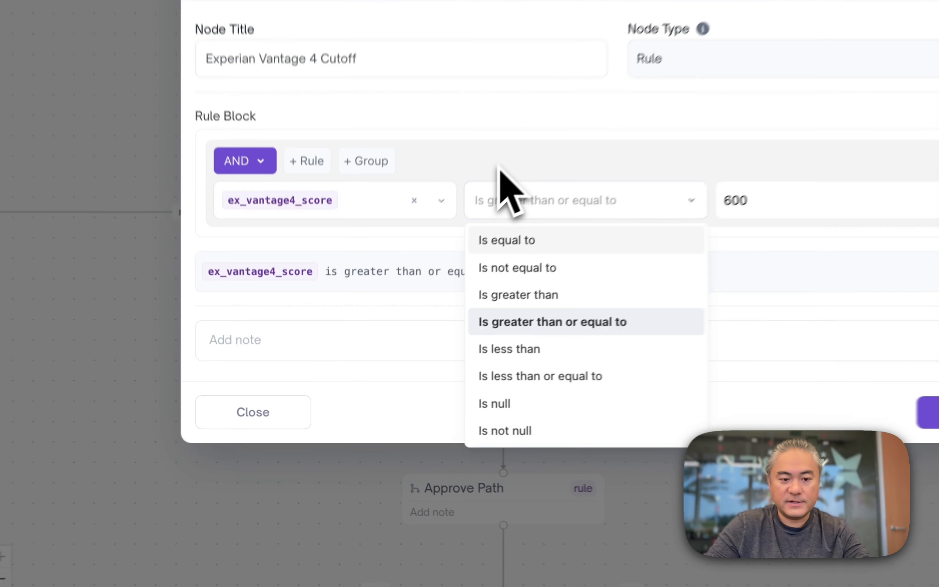
left_click(406, 296)
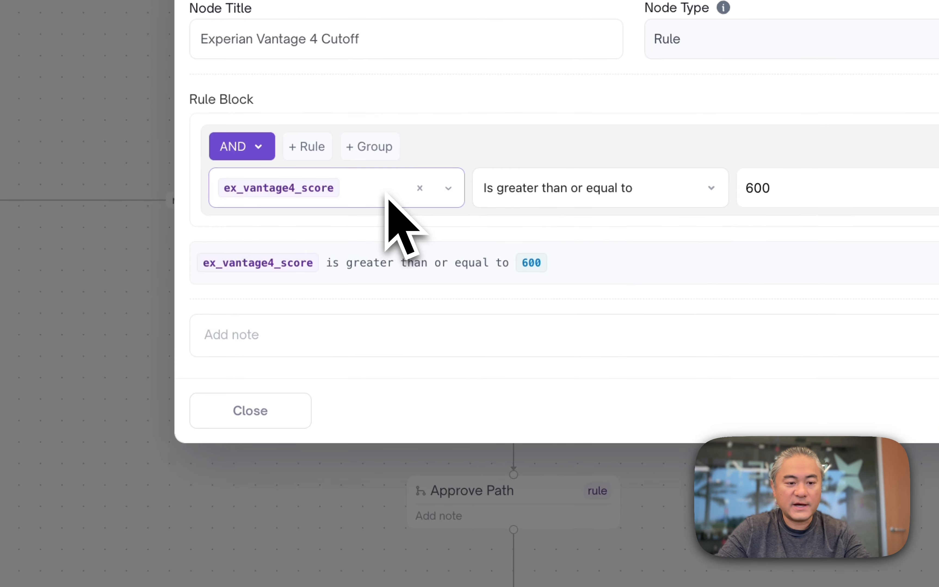
left_click(555, 200)
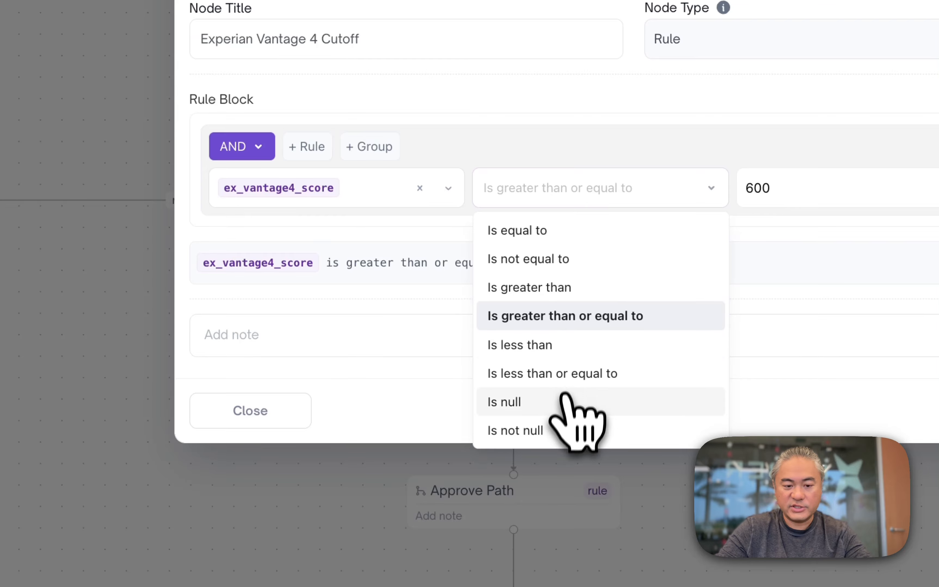
left_click(619, 182)
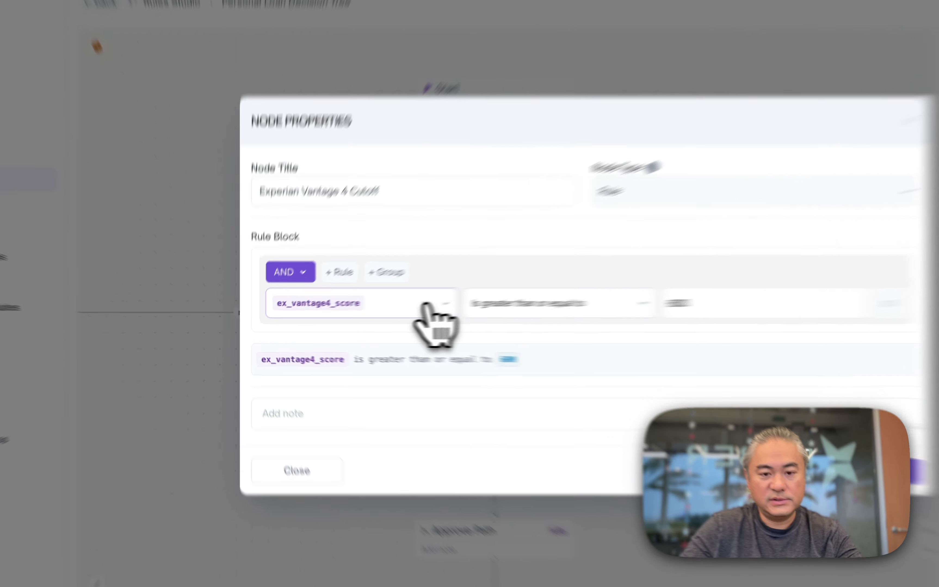
Clear the variable from the node's rule and search the variable list for fico8
left_click(364, 315)
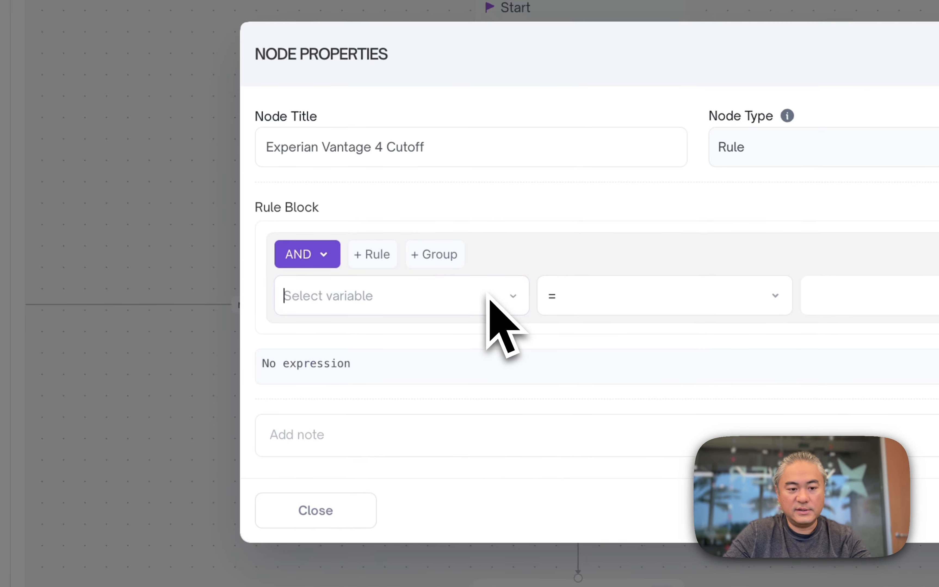
left_click(456, 301)
type("fico")
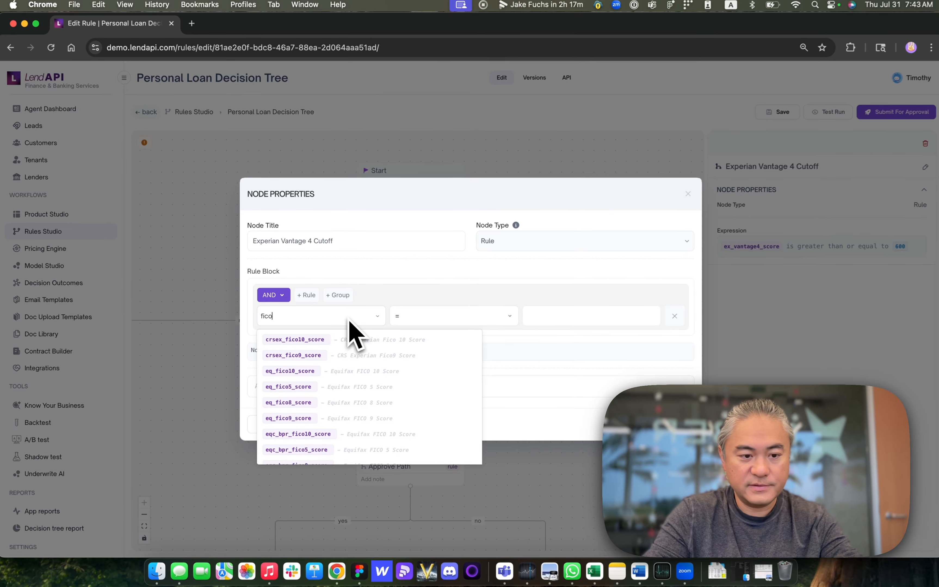
type("8")
key("BackSpace")
key("BackSpace")
key("BackSpace")
key("BackSpace")
key("BackSpace")
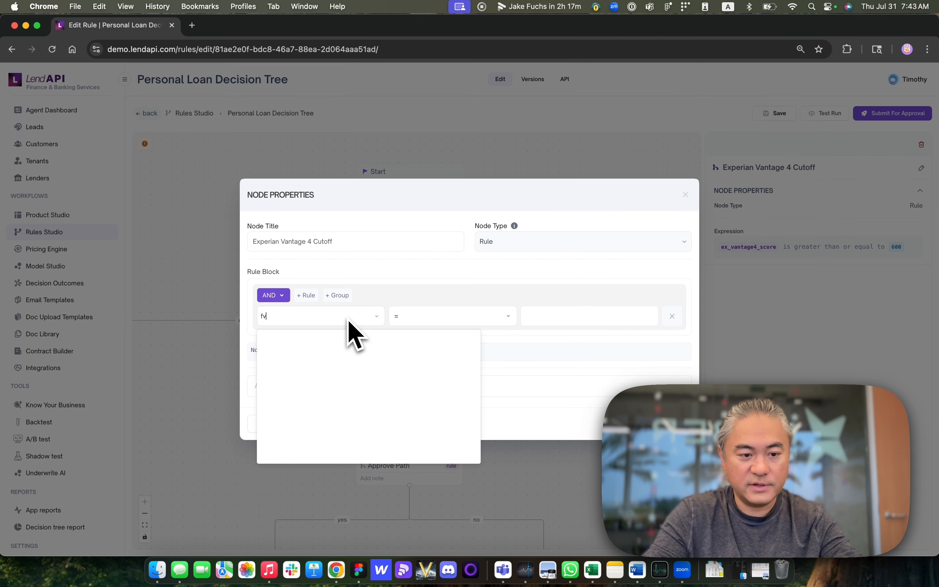
Search the rule's variable list for vantage4
type("vanrage")
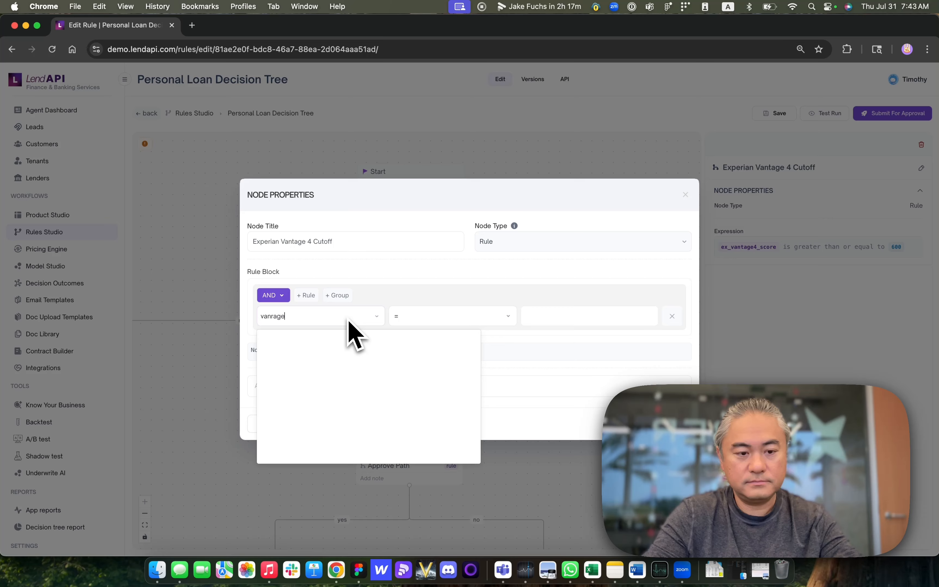
key("BackSpace")
key("BackSpace")
key("BackSpace")
key("BackSpace")
type("tage4")
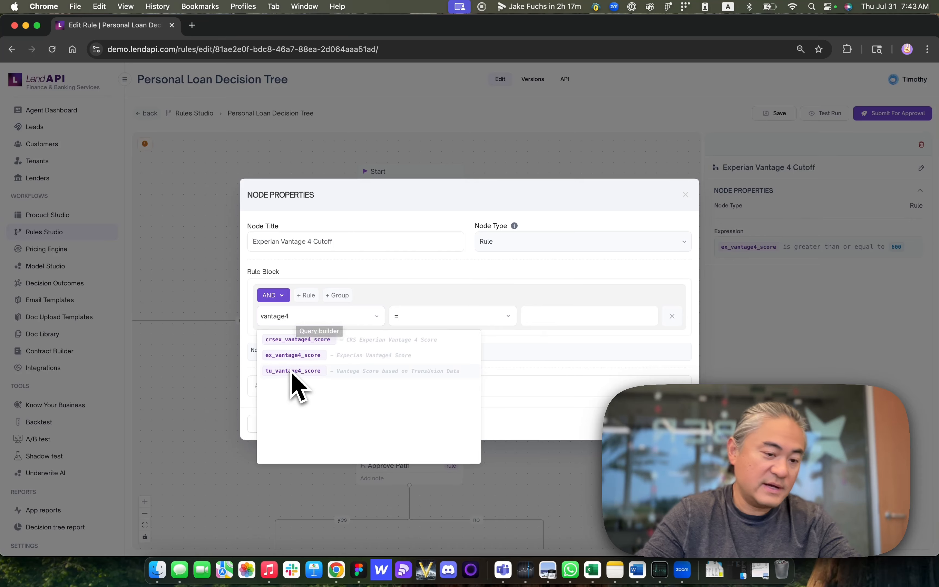
Search for fico10 and set the rule to eq_fico10_score is greater than or equal to 580
double_click(303, 316)
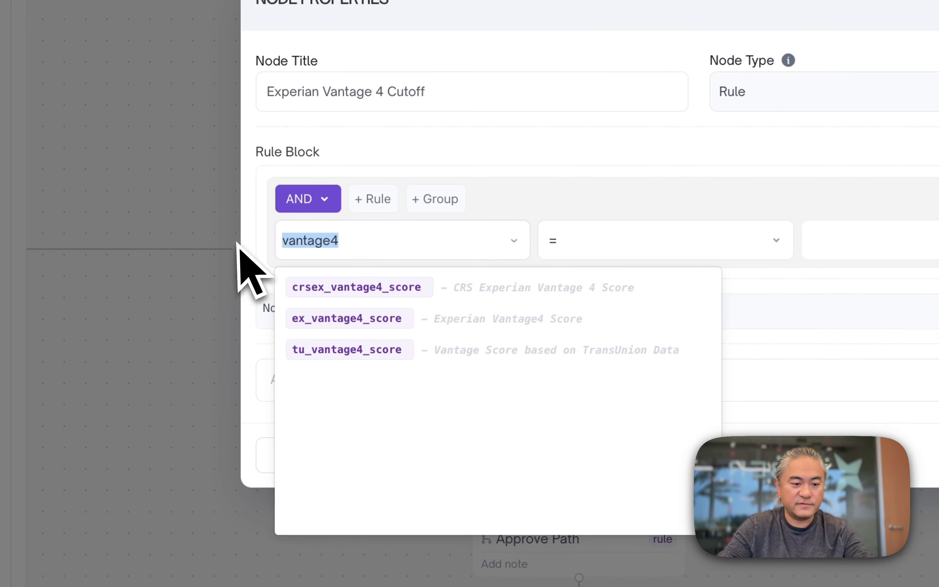
type("fico10")
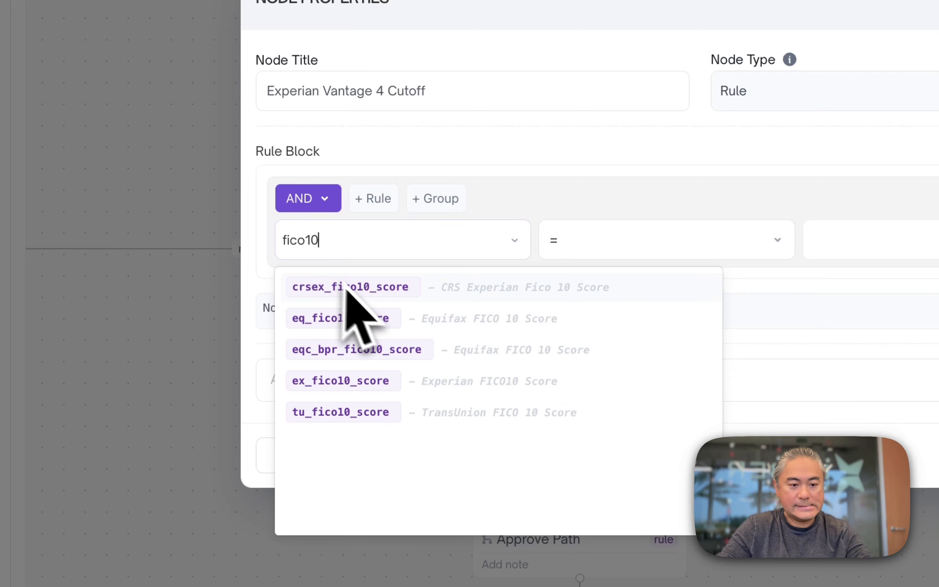
left_click(324, 318)
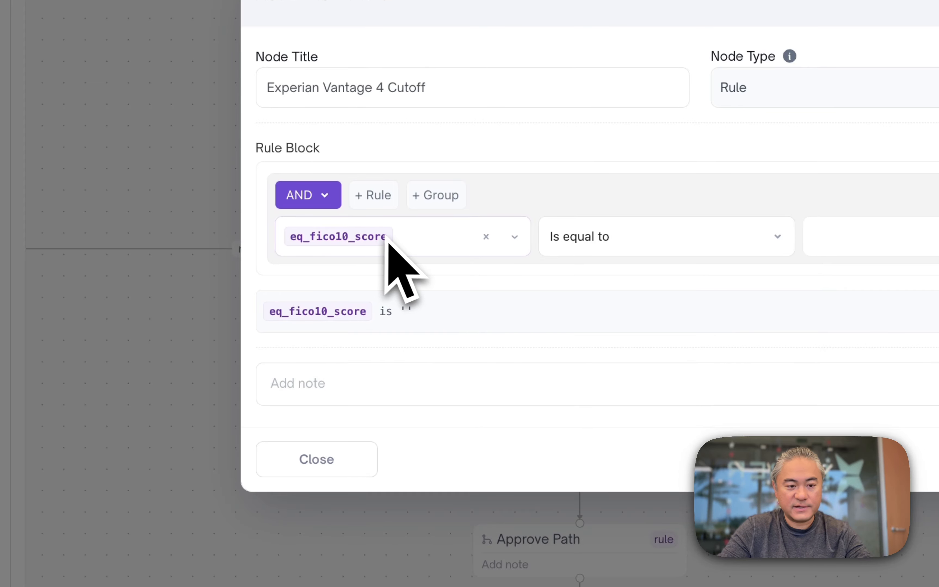
left_click(614, 240)
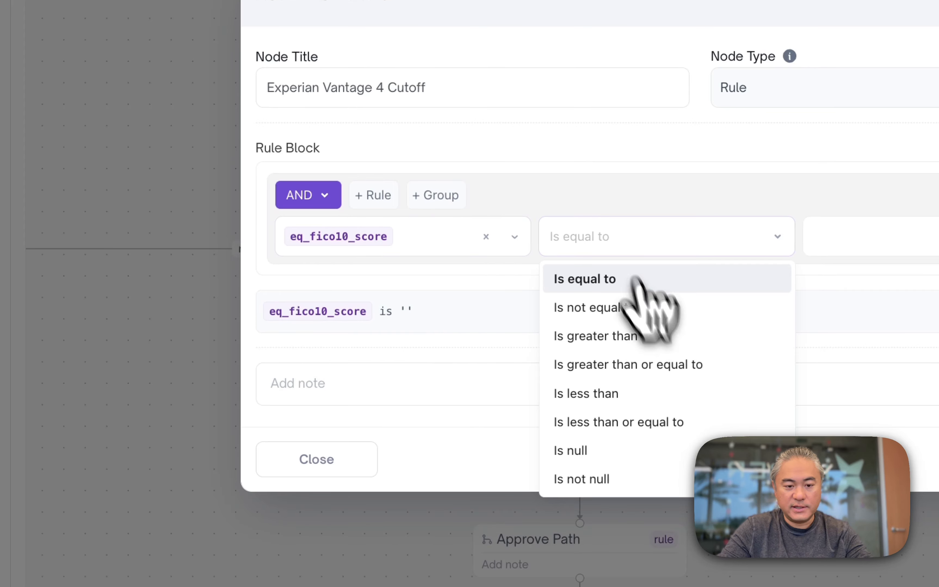
left_click(681, 365)
left_click(890, 237)
type("580")
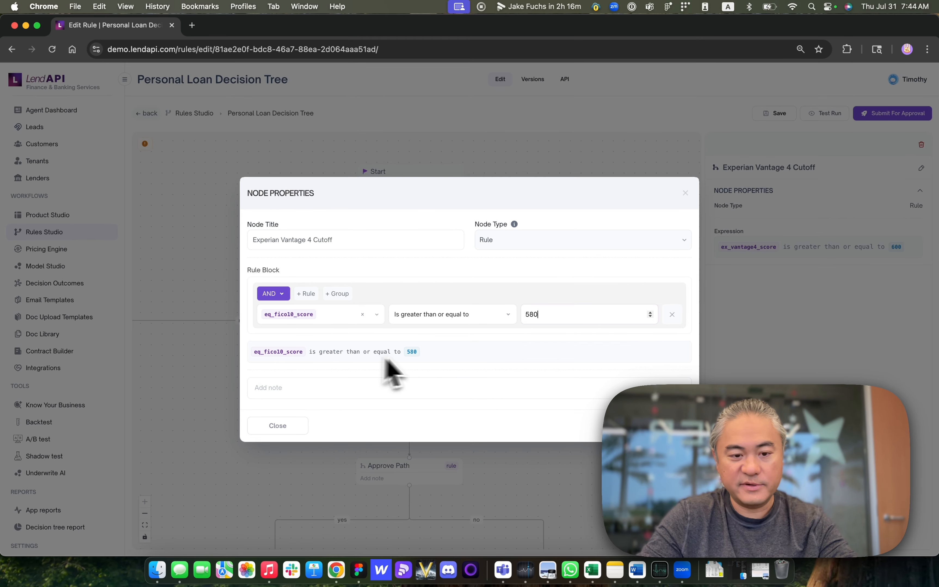
Add a node note stating who made the change and the date July 31st 2025, and apply the update
left_click(389, 384)
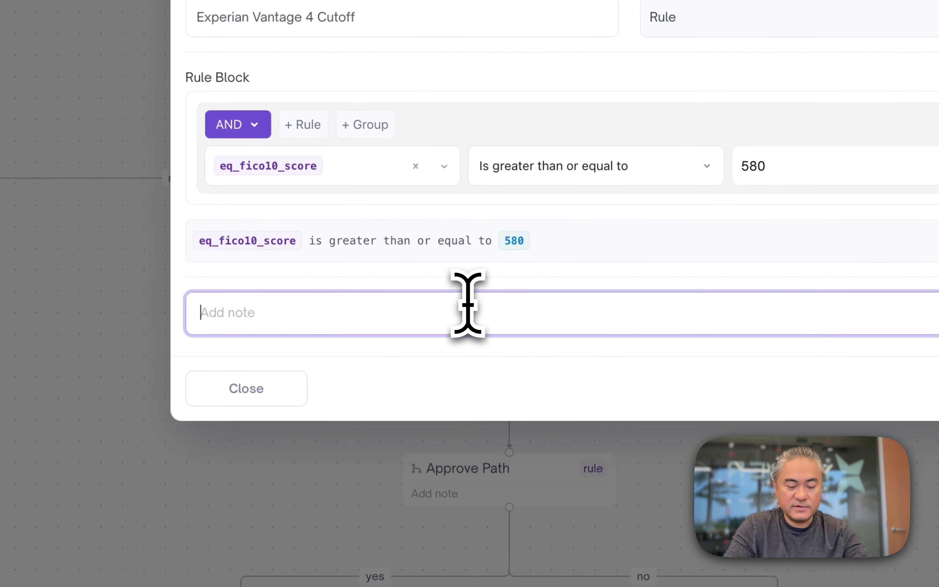
type("This was change")
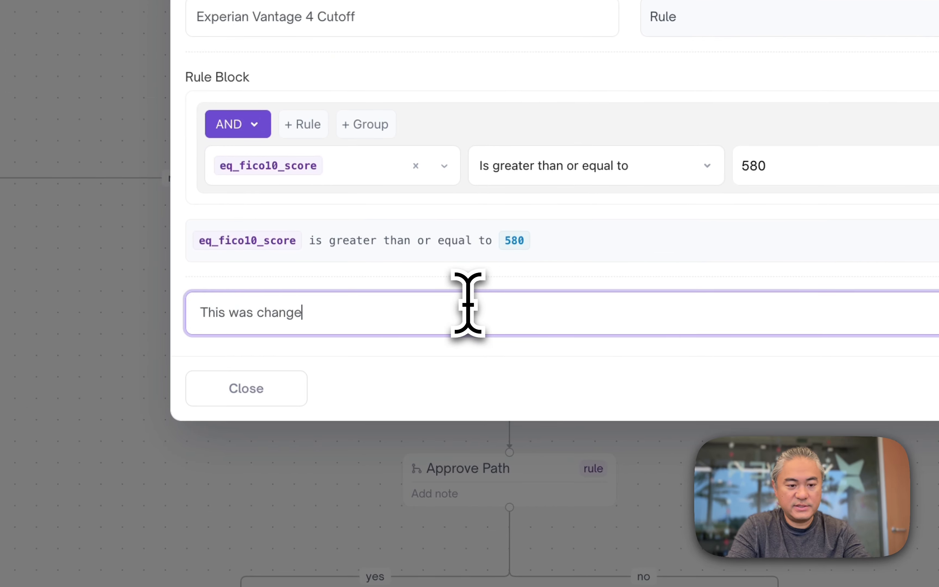
type("d by ")
type("Tim on July 31s")
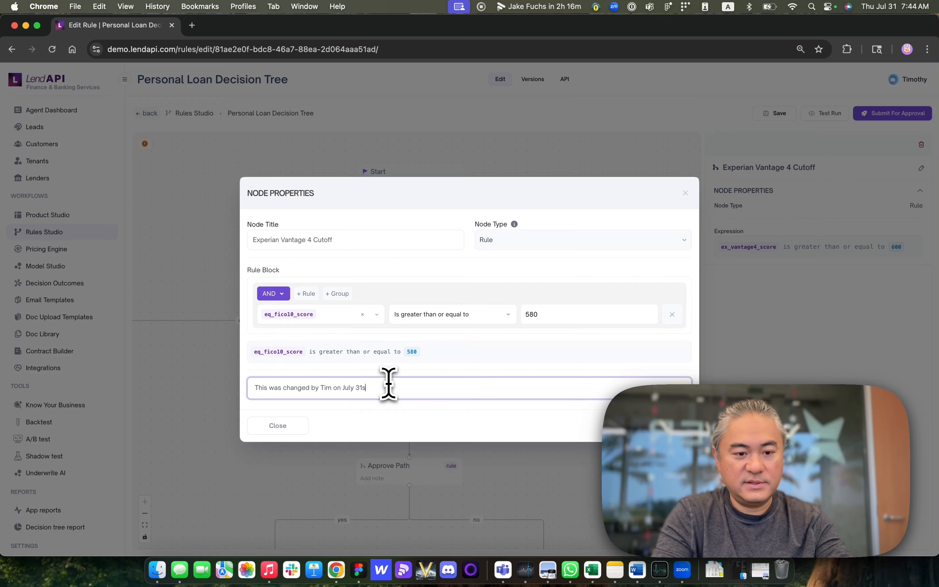
type("t 2025")
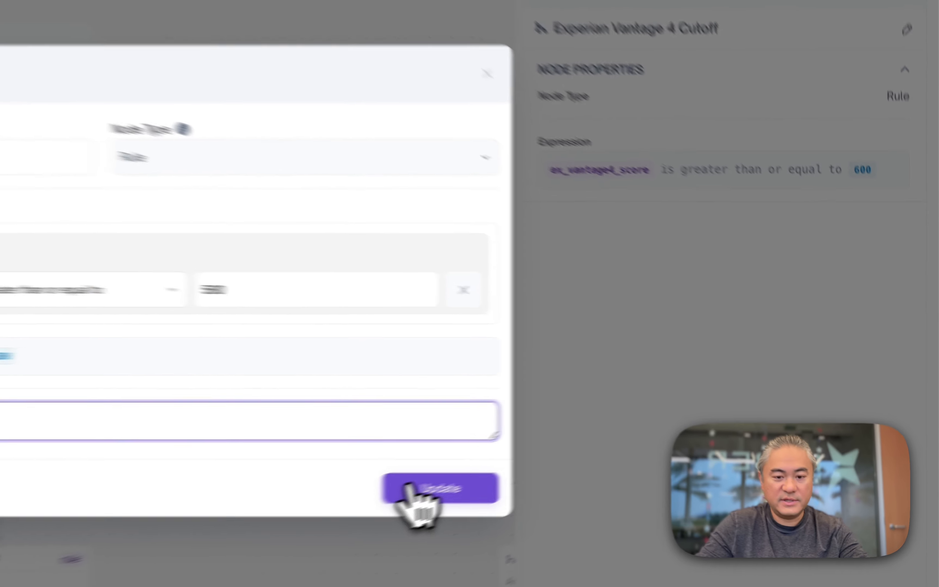
left_click(647, 426)
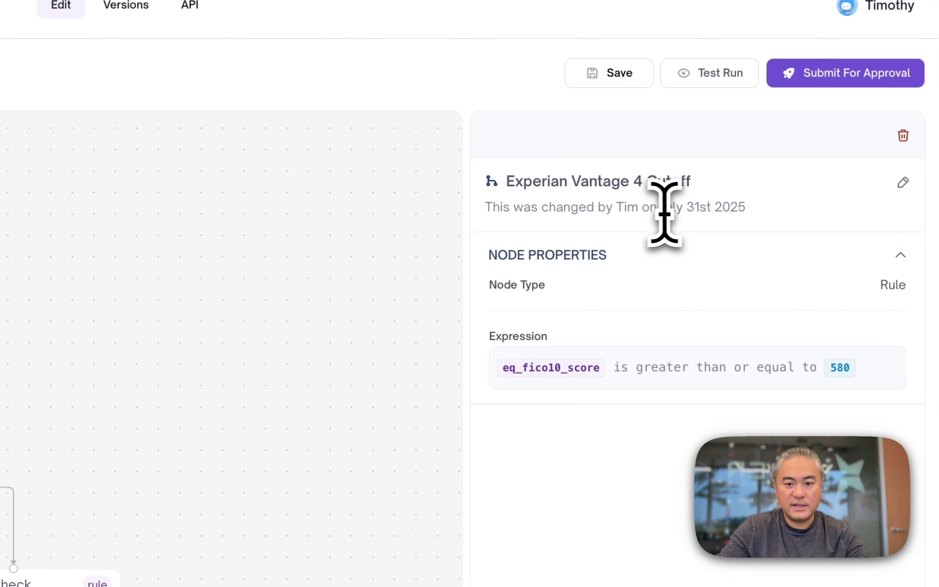
Examine the node's note in its properties and on the canvas, reselecting the Experian Vantage 4 Cutoff node
triple_click(610, 207)
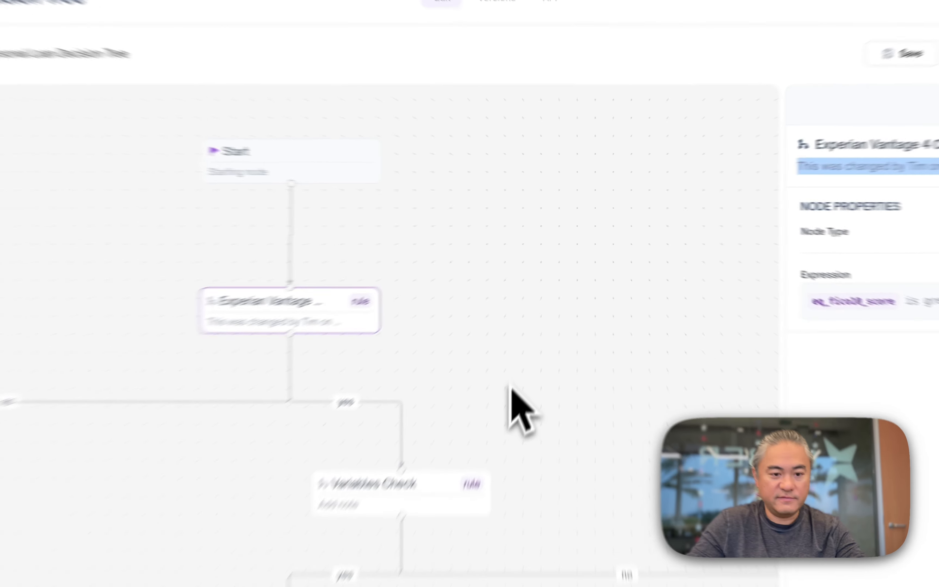
left_click(541, 322)
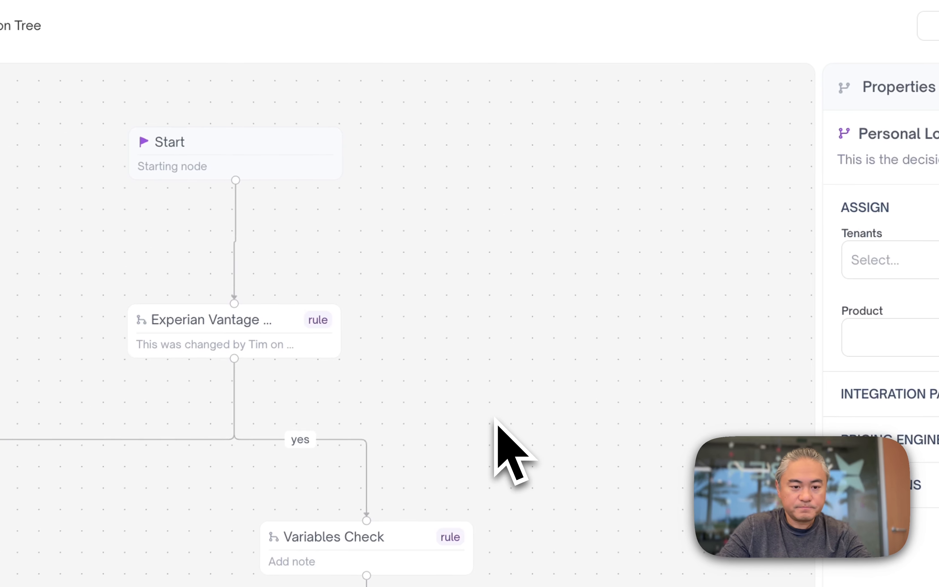
left_click(295, 344)
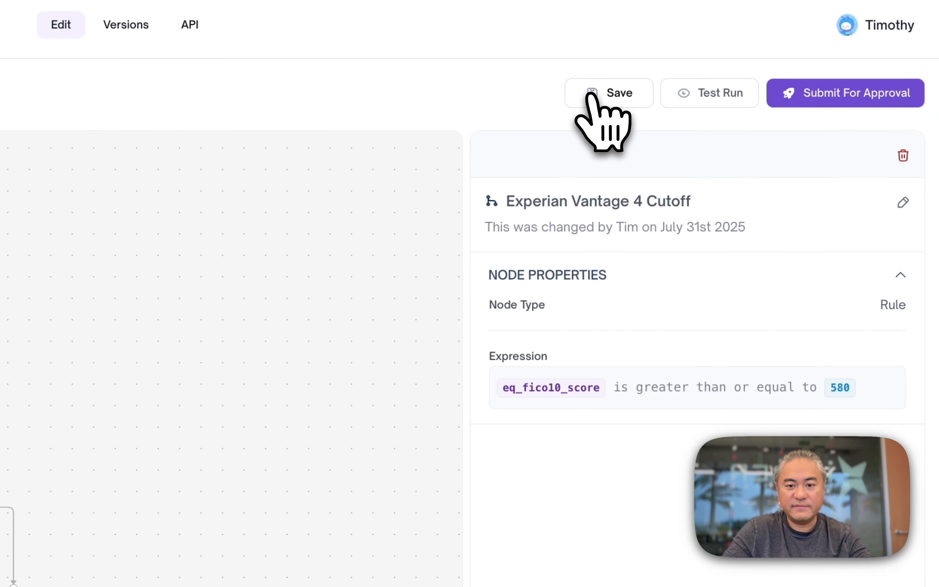
Save the decision tree, and view the approval submission form, closing it without submitting
left_click(589, 96)
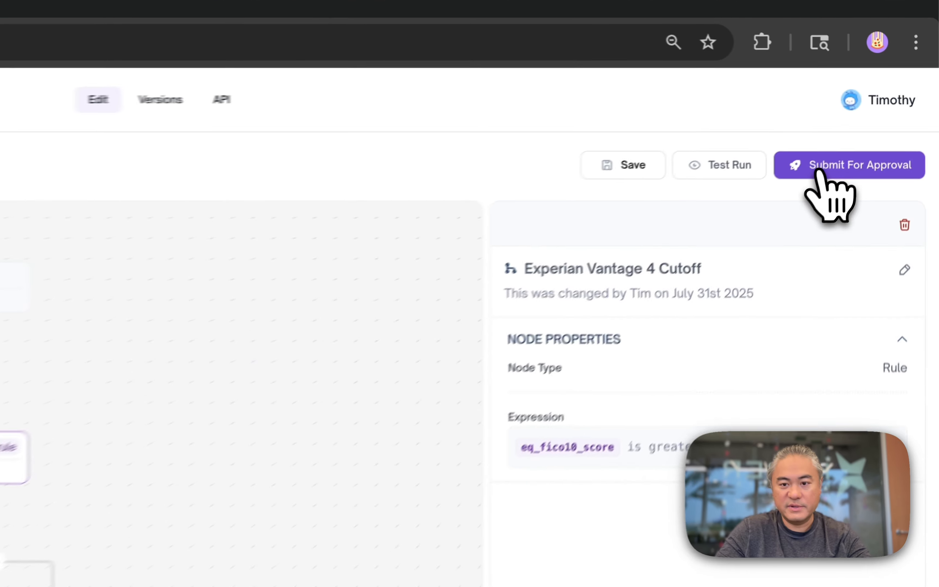
left_click(877, 116)
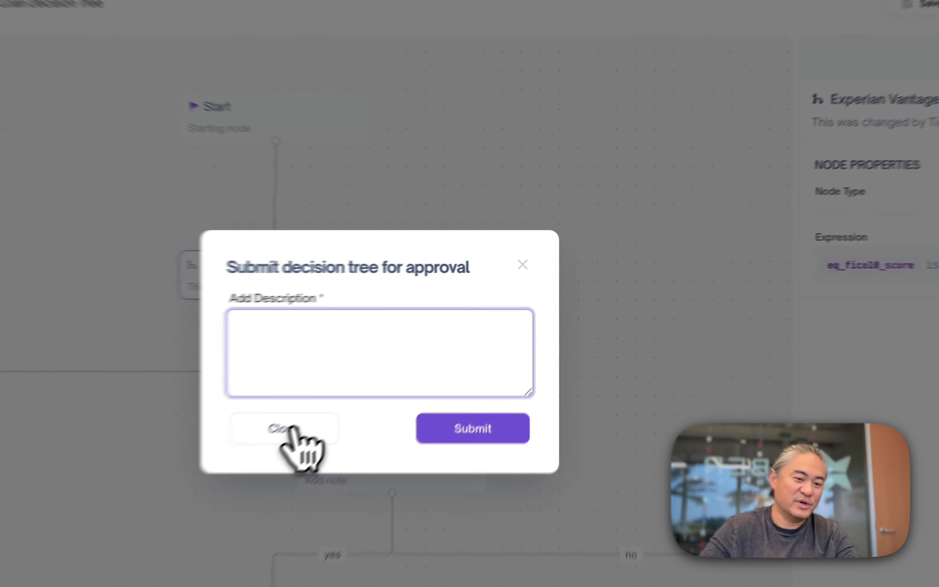
left_click(424, 354)
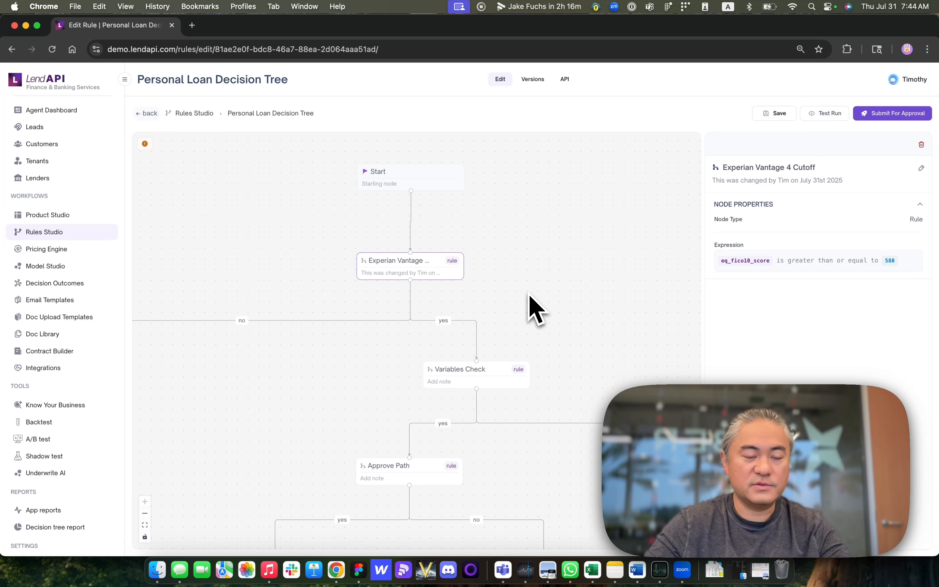
Move the decline node closer to the Experian Vantage 4 Cutoff node, below its "no" branch
scroll(332, 303, "left", 2)
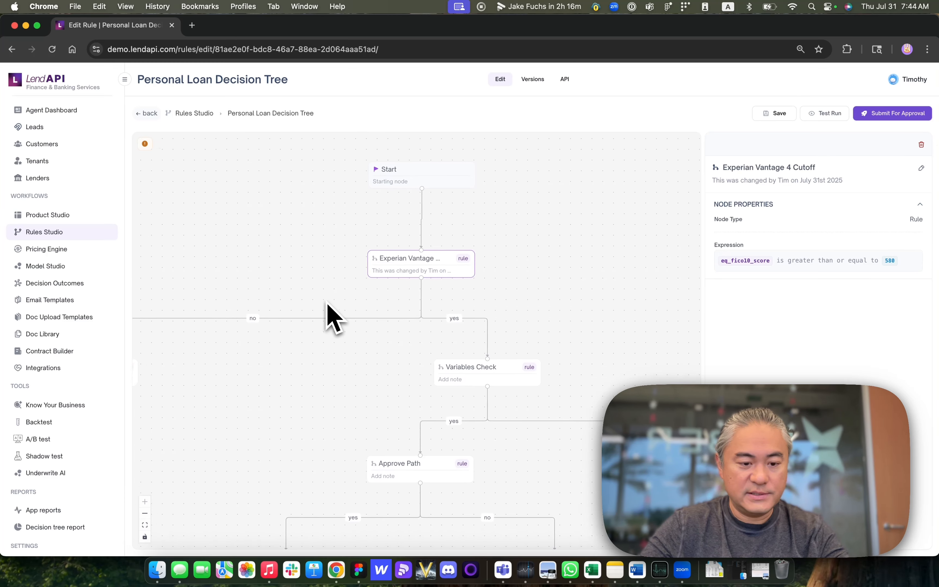
scroll(331, 302, "down", 2)
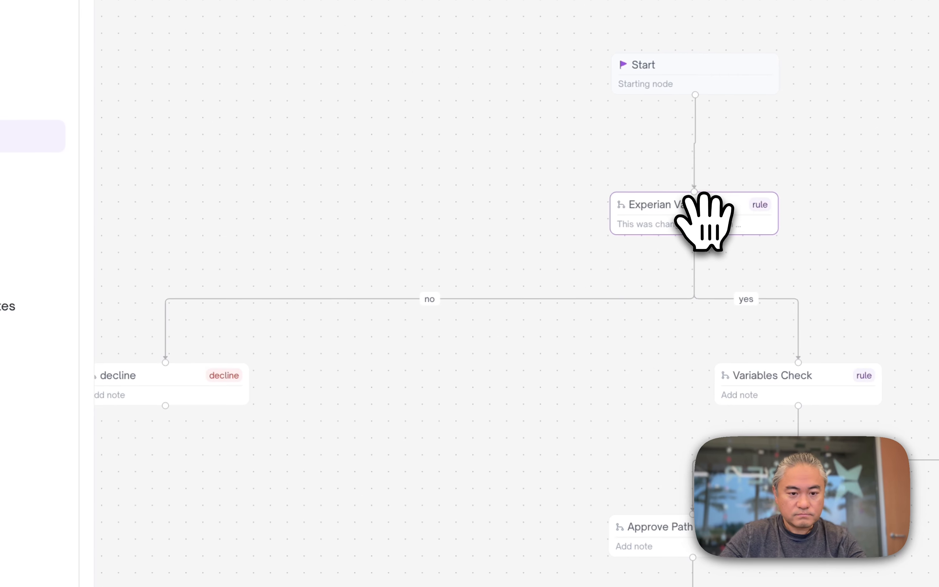
left_click_drag(240, 308, 476, 297)
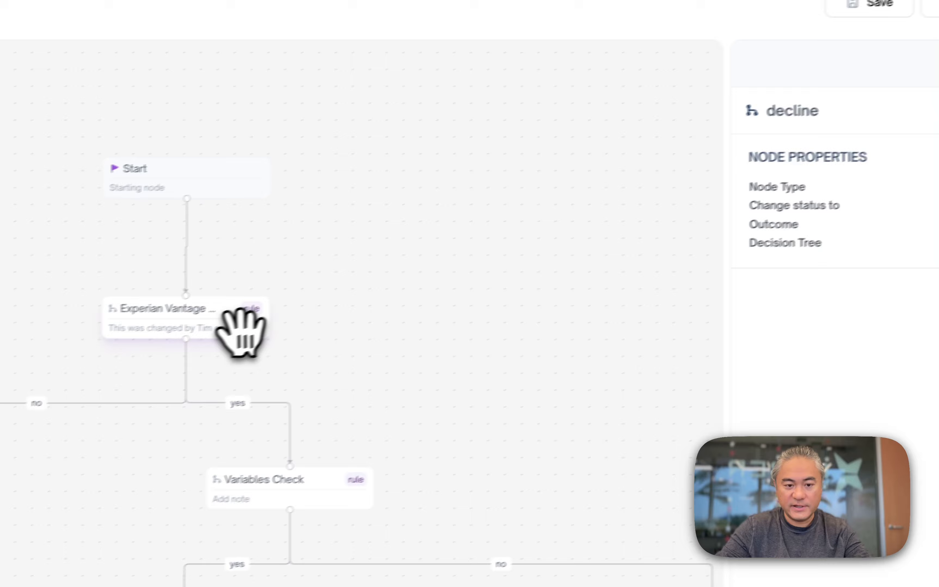
Edit the decline node on the "no" branch of Experian Vantage 4 Cutoff and retitle it "Decline by Fico10 Cut"
left_click(239, 315)
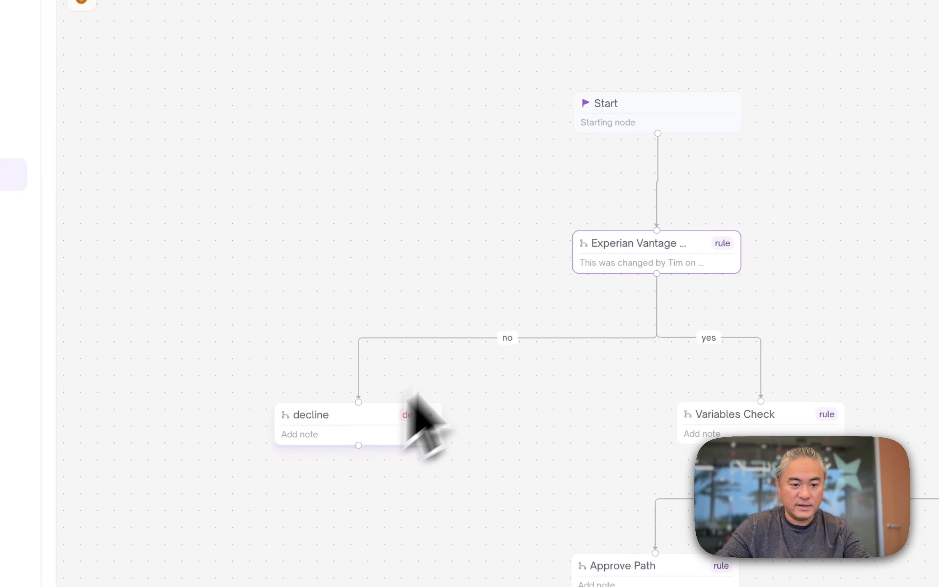
left_click(508, 339)
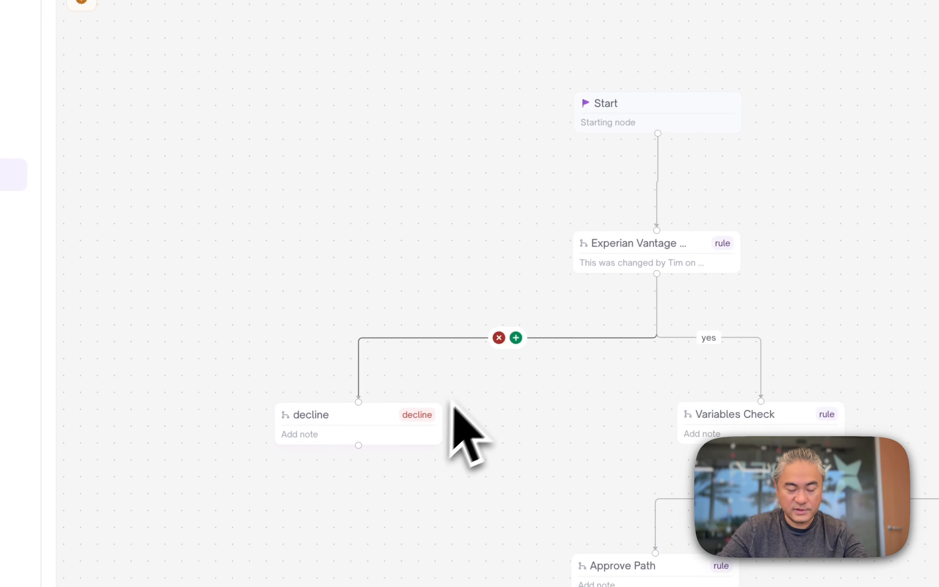
left_click(381, 406)
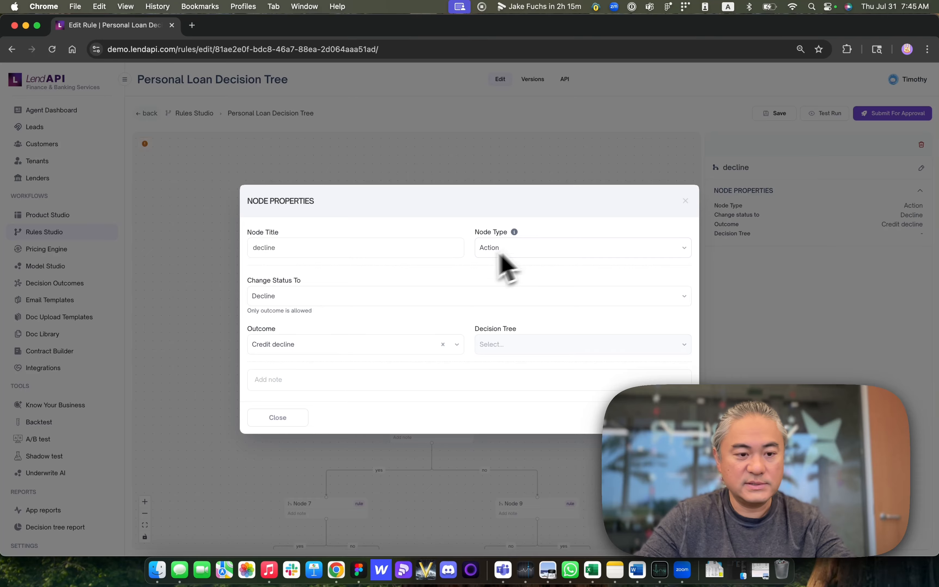
left_click(399, 251)
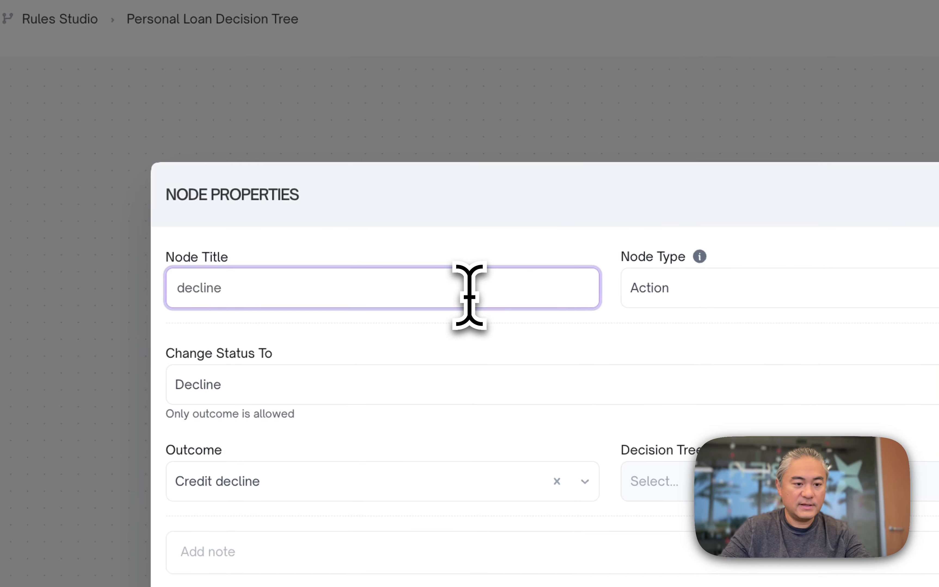
key("Right")
key("Right")
key("Right")
key("Right")
key("Right")
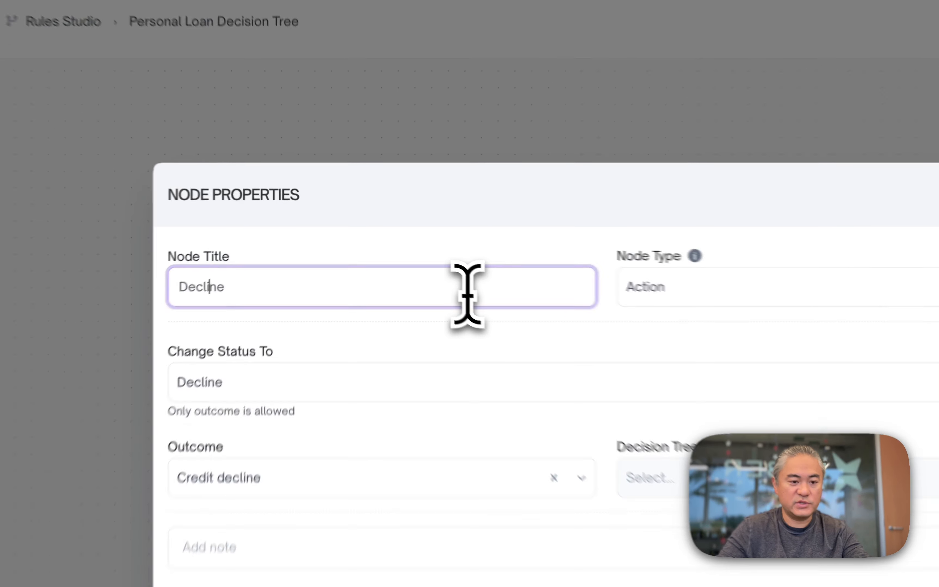
type("by Fico10 Cut")
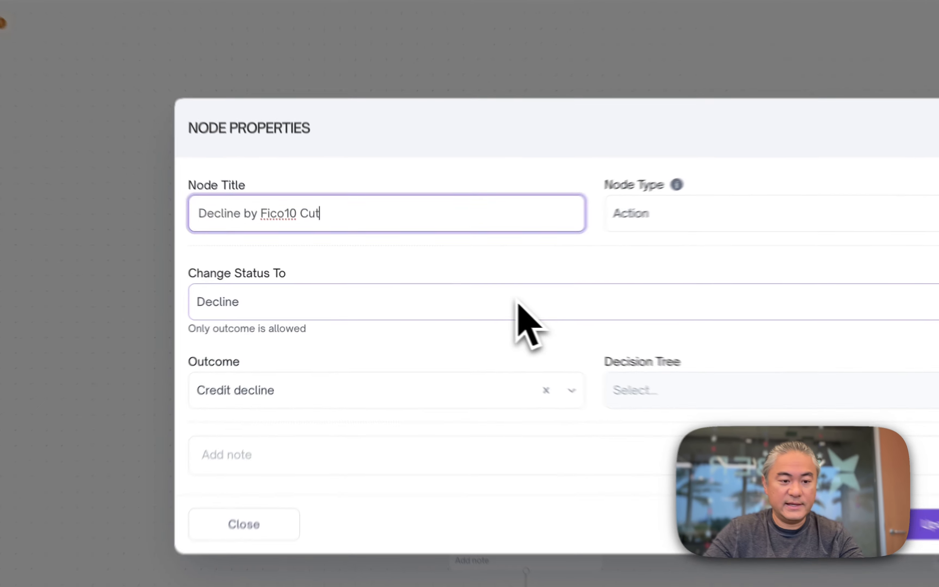
Examine the node's status and outcome options, keeping Decline as the status and Credit decline as the outcome
left_click(521, 307)
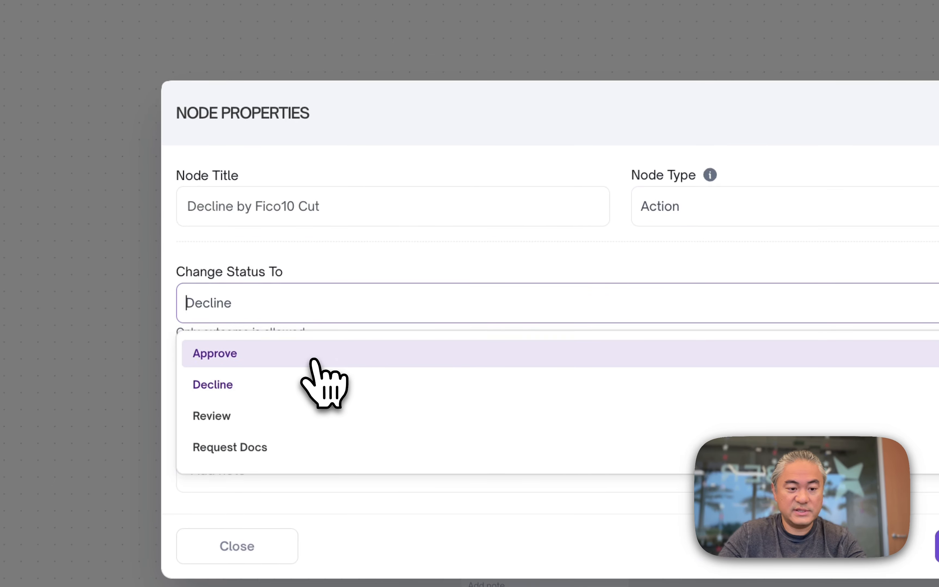
left_click(315, 386)
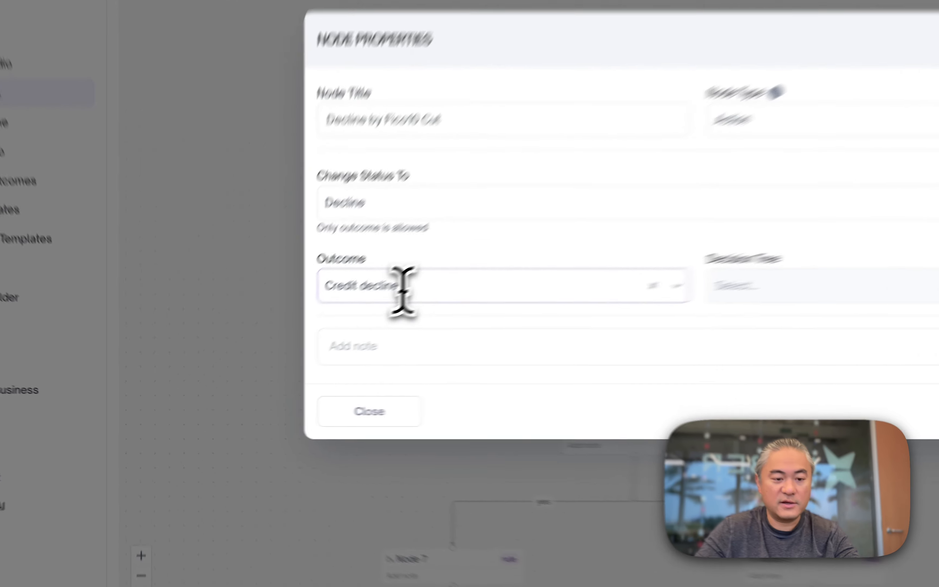
left_click(296, 346)
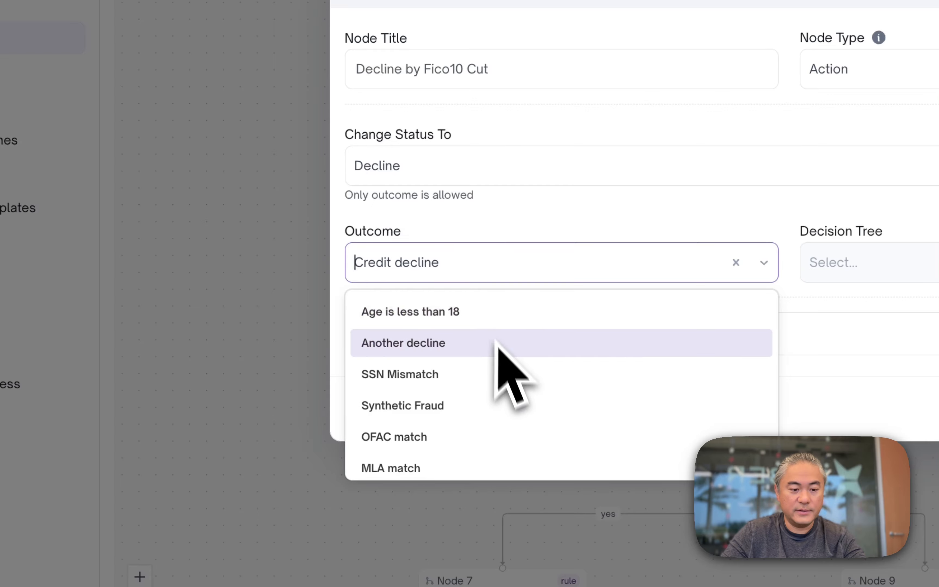
scroll(497, 348, "down", 3)
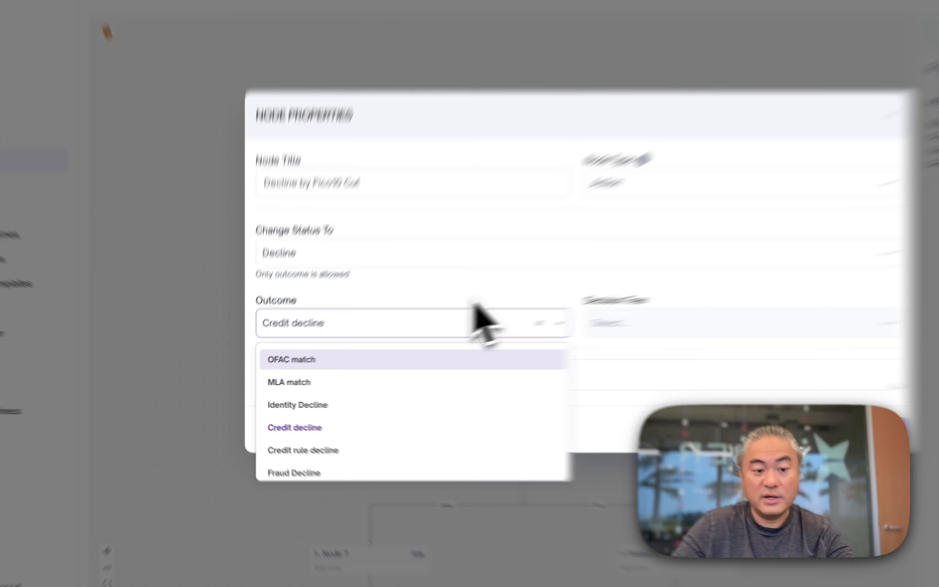
left_click(408, 344)
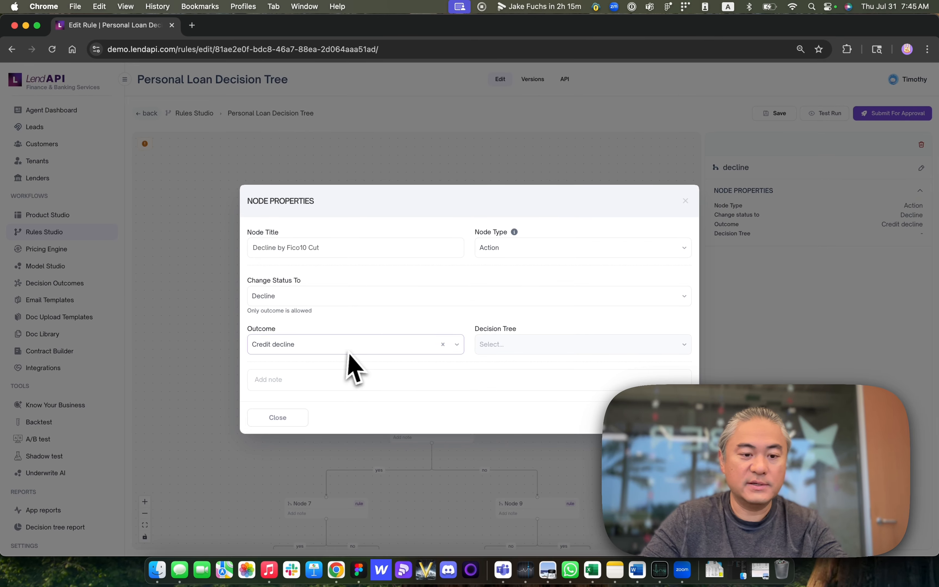
Add a node note beginning "Credit Decline Outcome" and apply the update
left_click(349, 381)
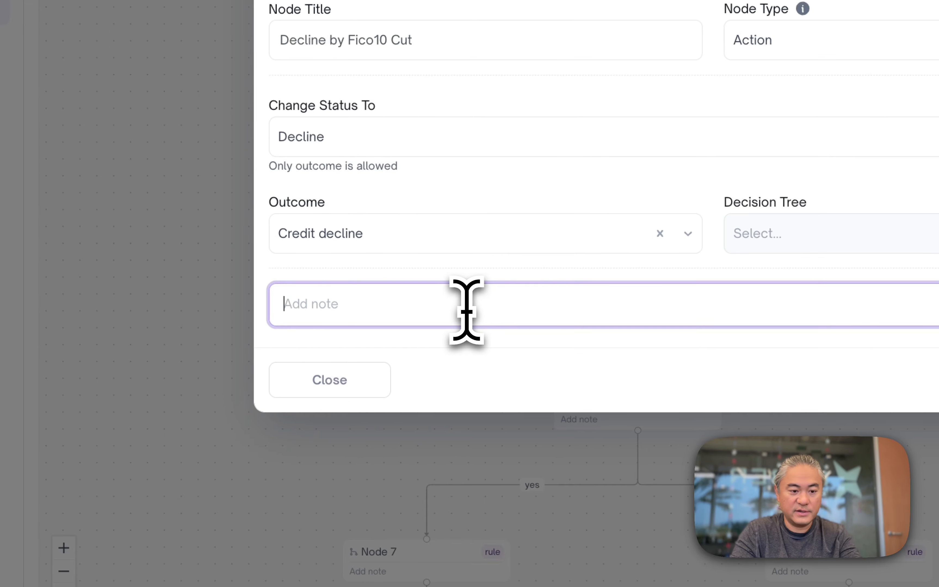
type("Credit Cl")
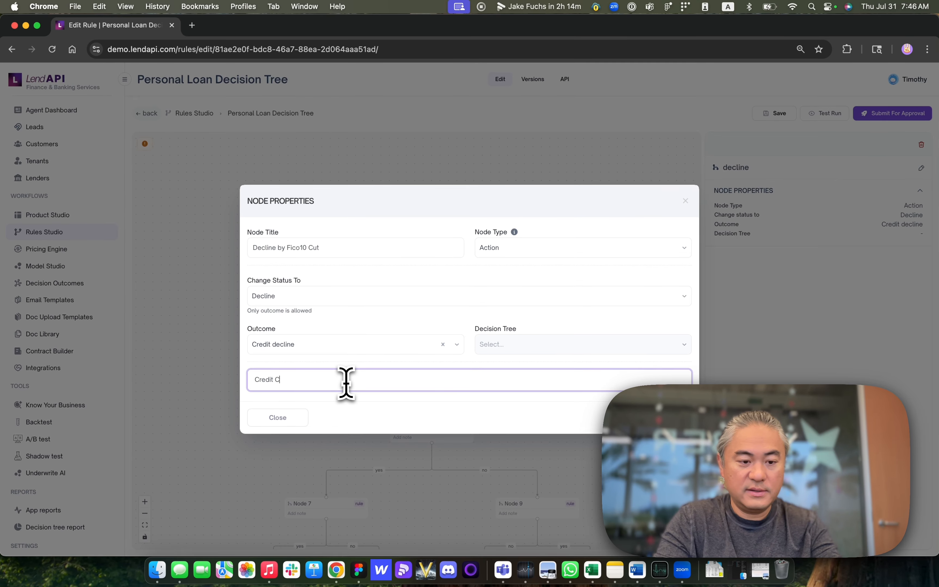
key("BackSpace")
type("el")
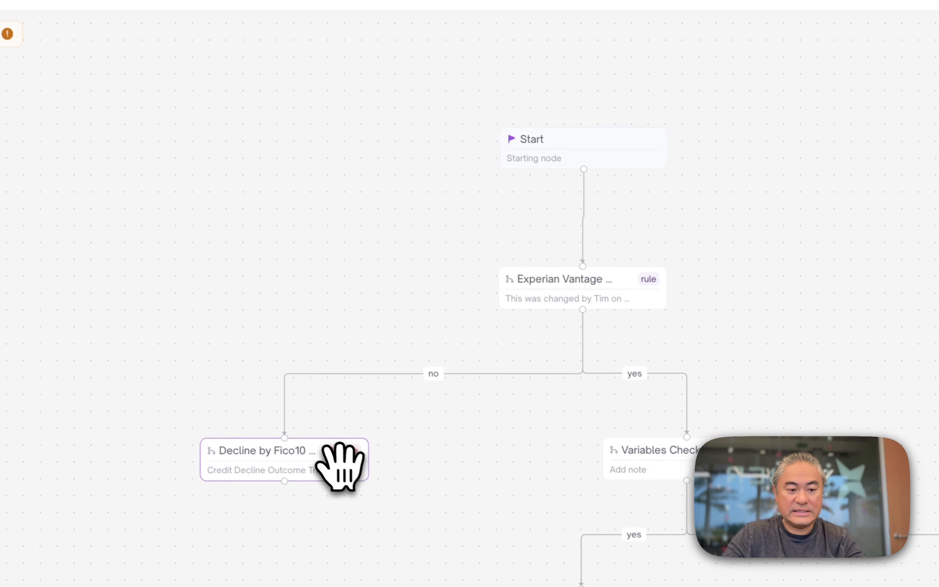
Tidy the tree by shifting Start and Experian Vantage upward and placing the Decline by Fico10 Cut and Variables Check nodes level beneath them
mouse_move(340, 466)
left_mouse_down()
mouse_move(375, 462)
mouse_move(336, 462)
left_mouse_up()
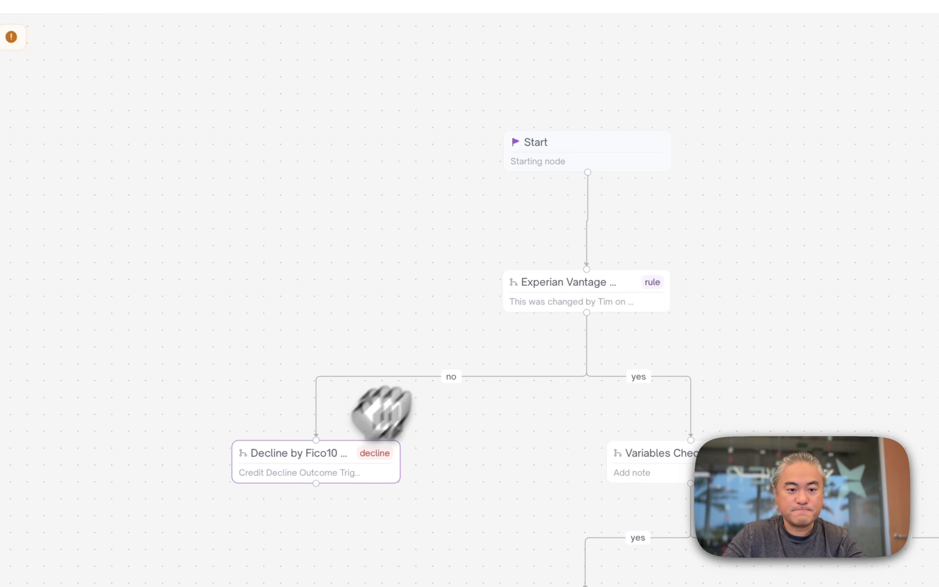
scroll(507, 301, "up", 5)
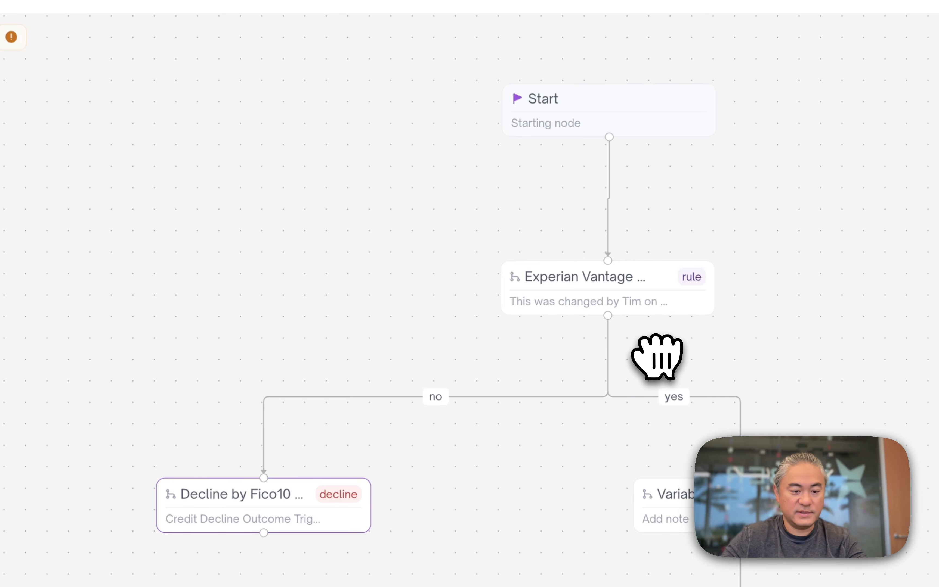
mouse_move(613, 109)
left_mouse_down()
mouse_move(623, 98)
mouse_move(613, 92)
left_mouse_up()
left_click_drag(622, 289, 623, 250)
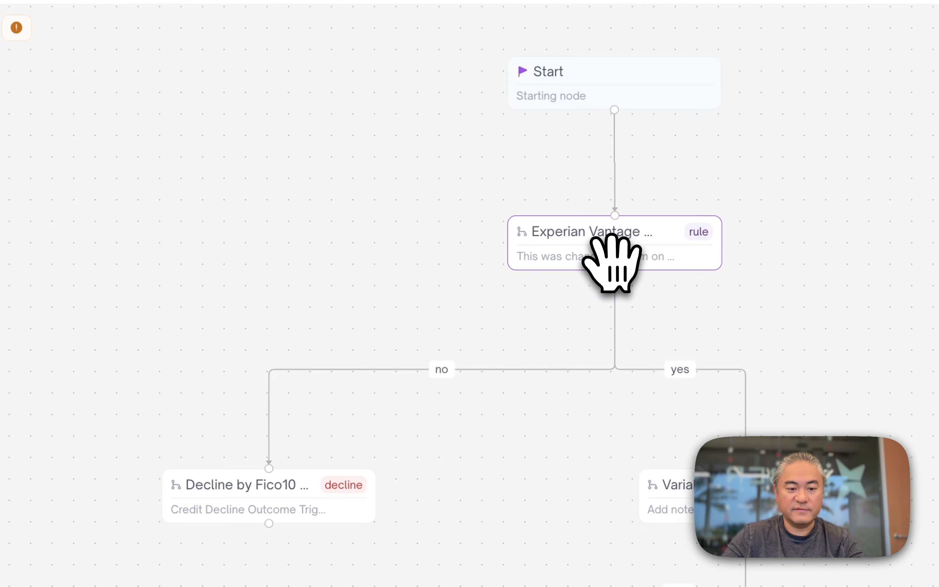
left_click_drag(325, 500, 351, 469)
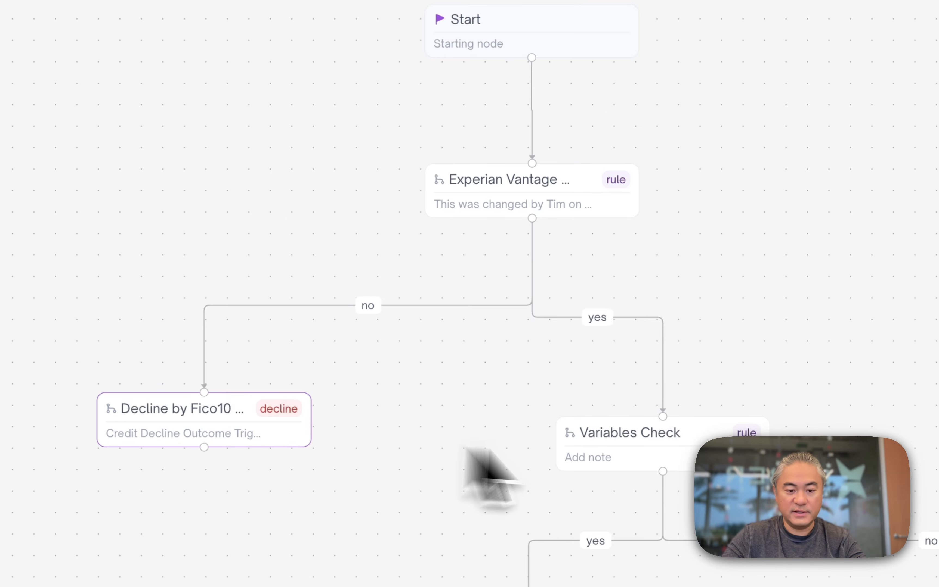
left_click_drag(653, 447, 695, 419)
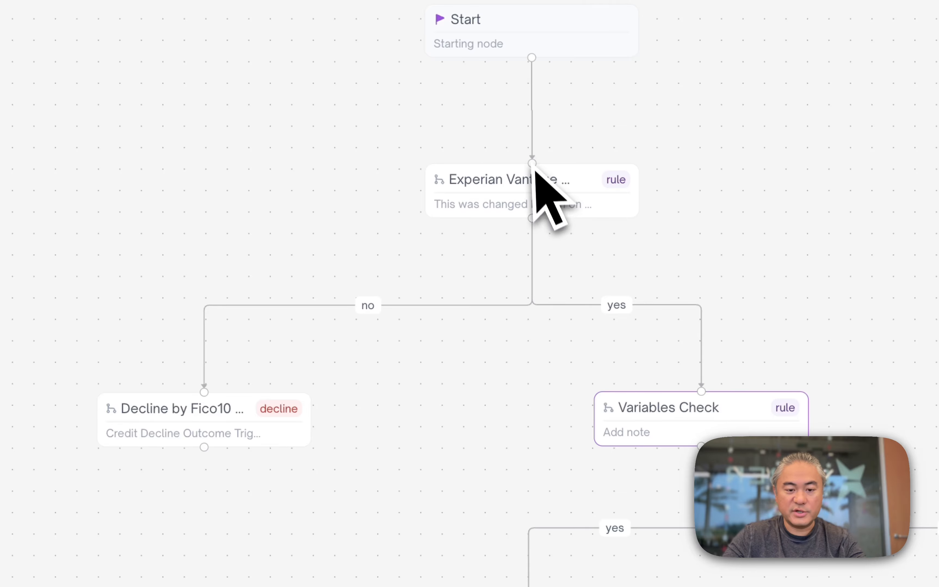